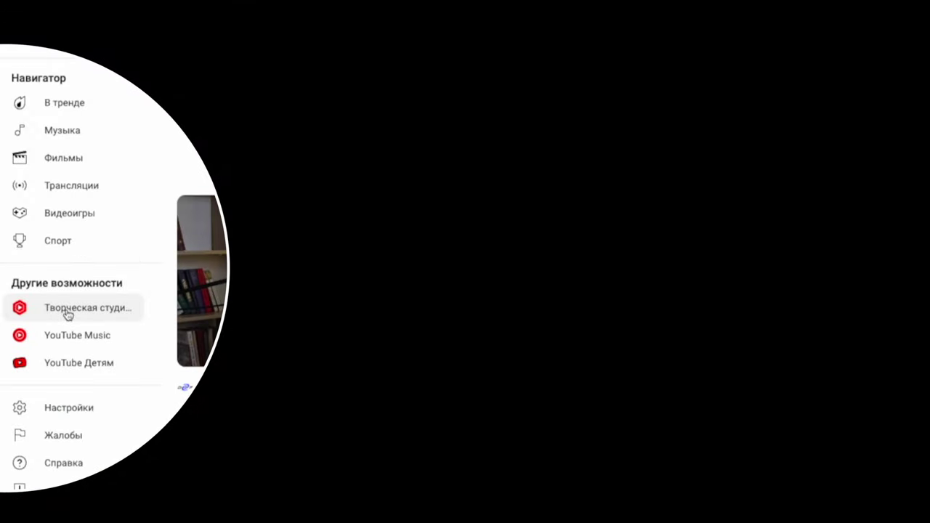
click(67, 313)
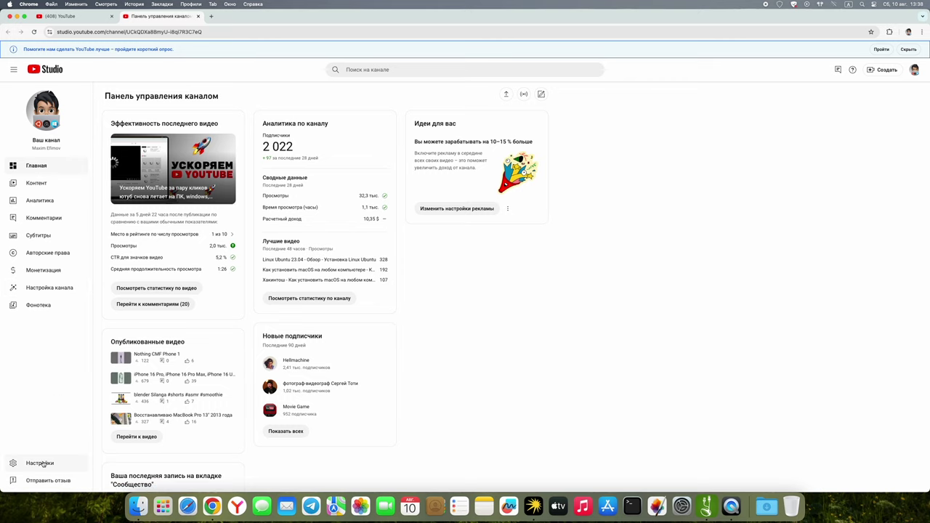
click(47, 291)
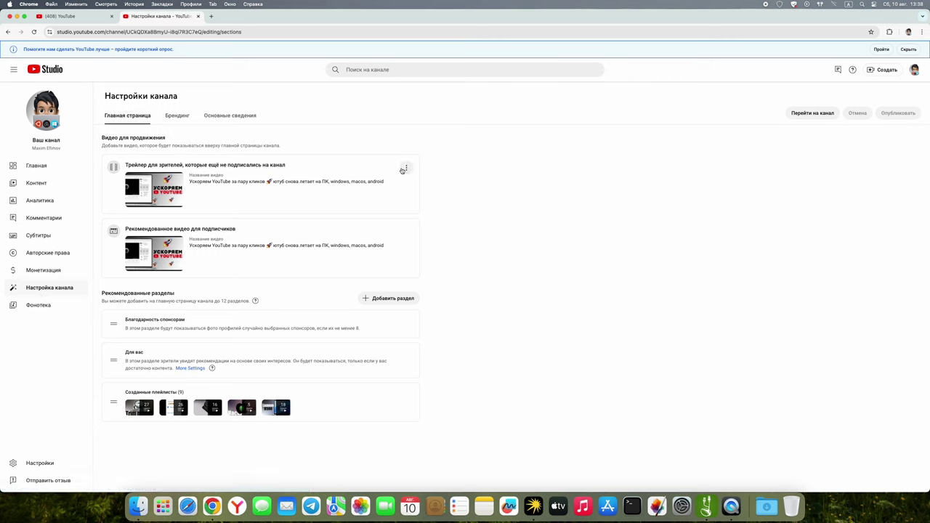
click(406, 169)
click(415, 172)
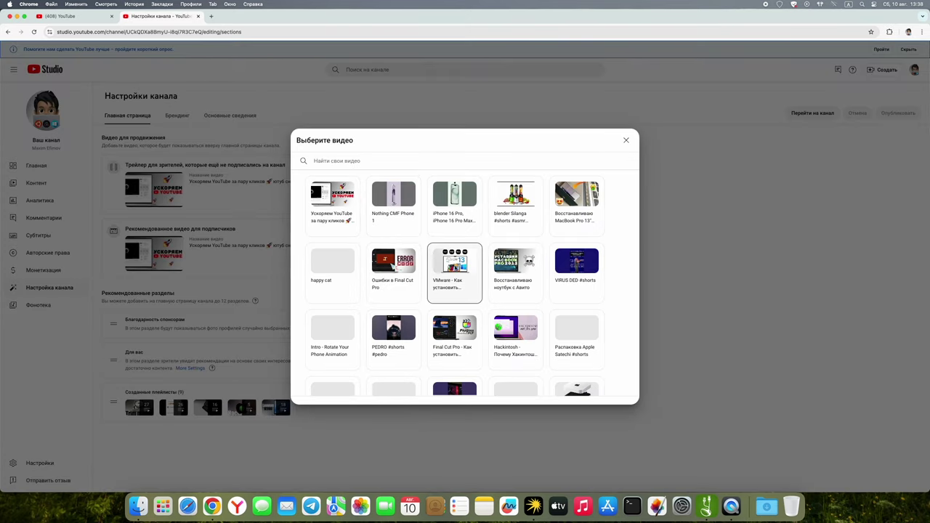
click(455, 270)
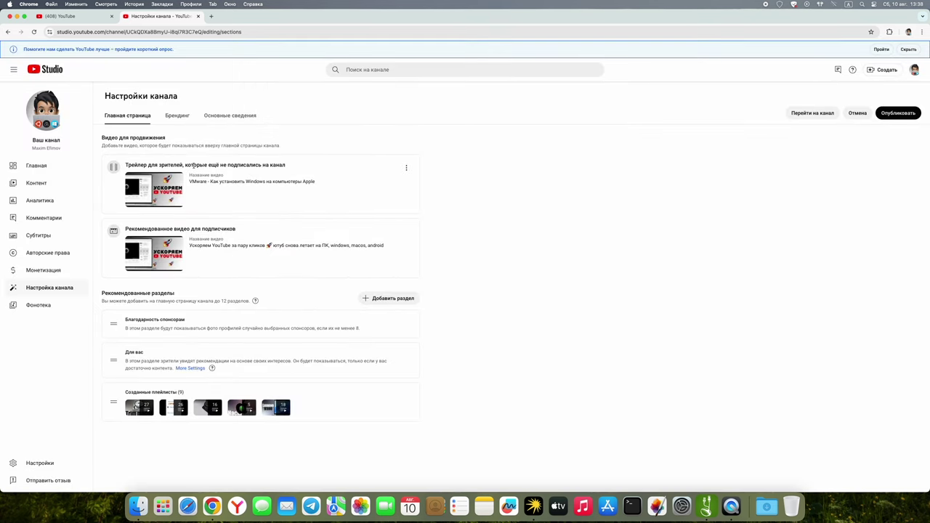
- Look through the options for the subscribers' featured video and the types of section that can be added to the home page
click(407, 231)
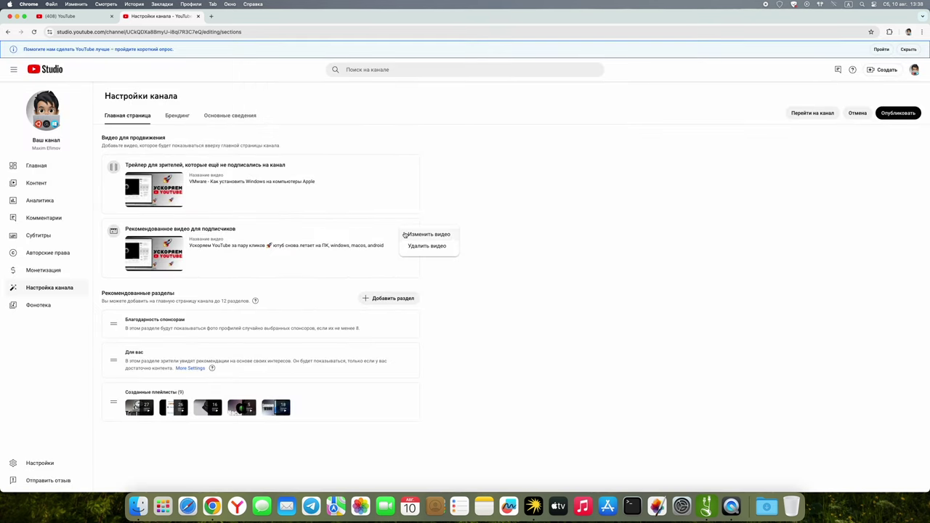
click(410, 235)
key(Escape)
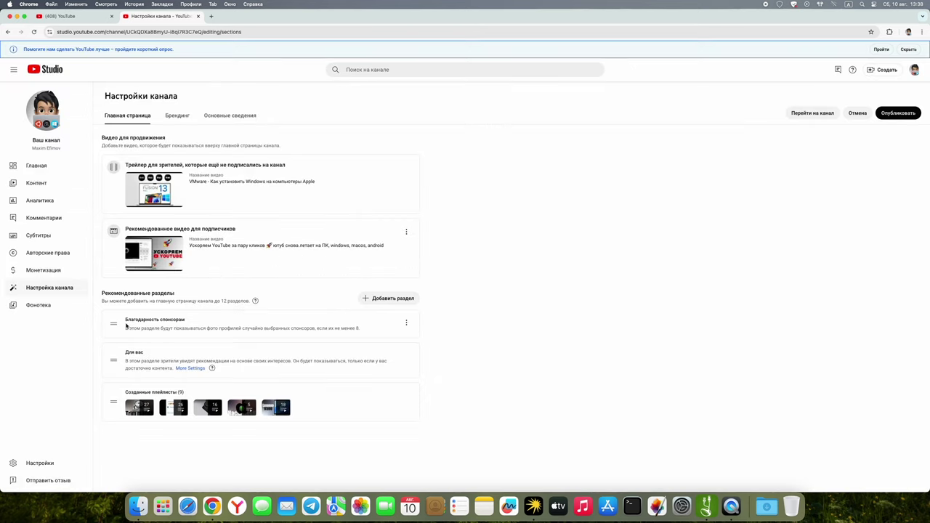
click(388, 298)
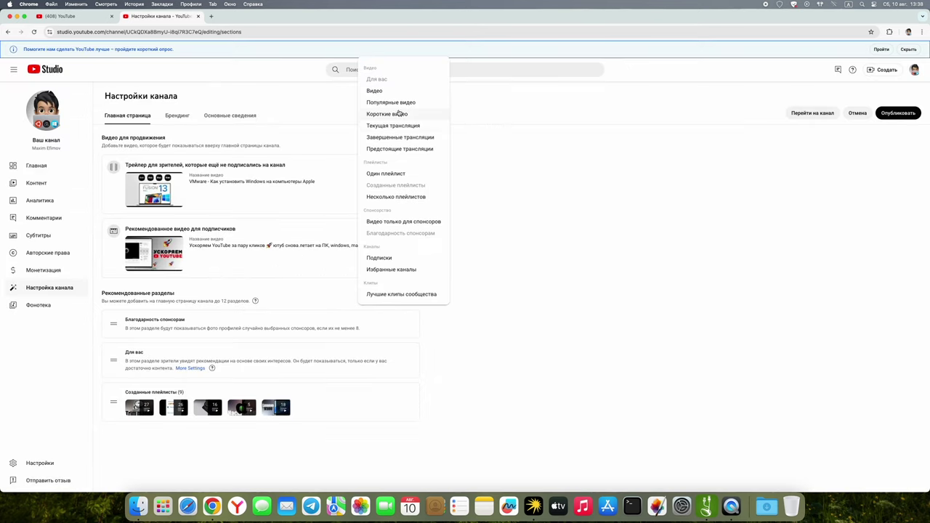
click(496, 231)
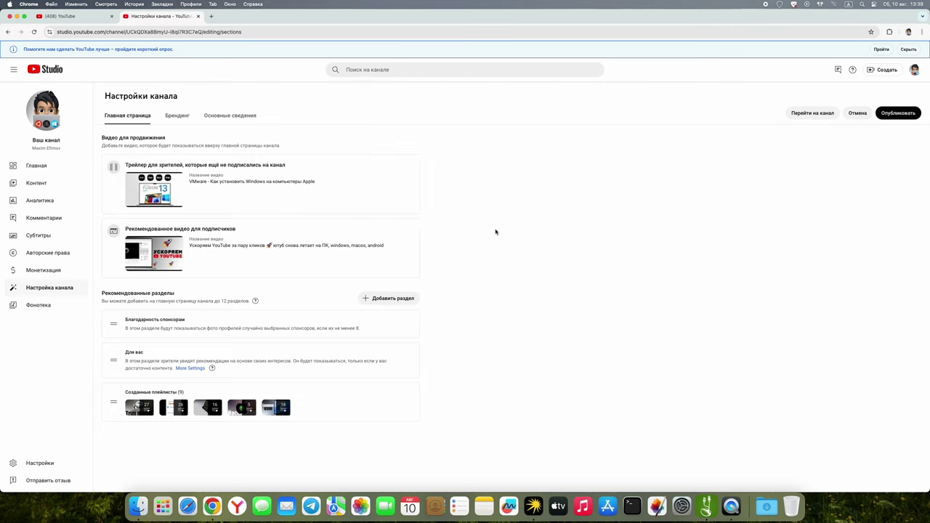
- Publish the changes made to the channel's home page
click(896, 114)
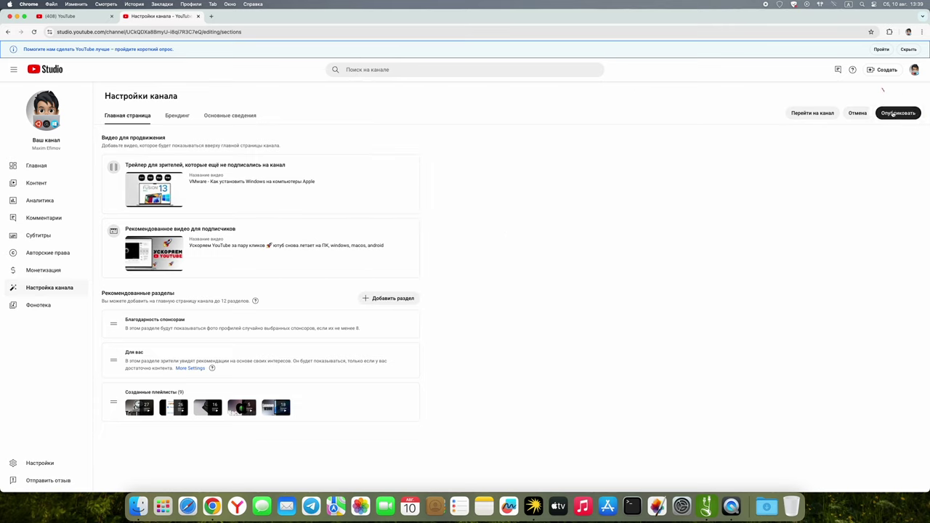
click(893, 114)
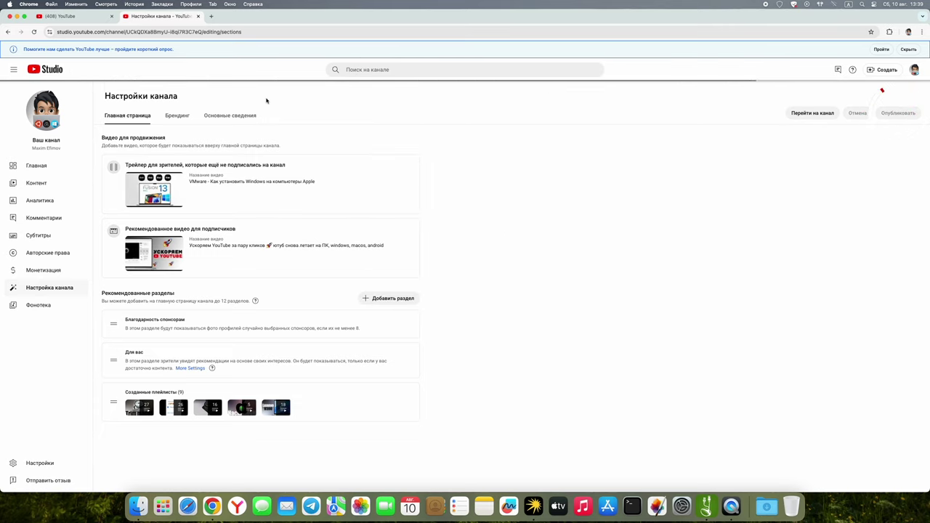
- Review the branding settings, examining the recommended image sizes for the banner and the profile photo
click(179, 115)
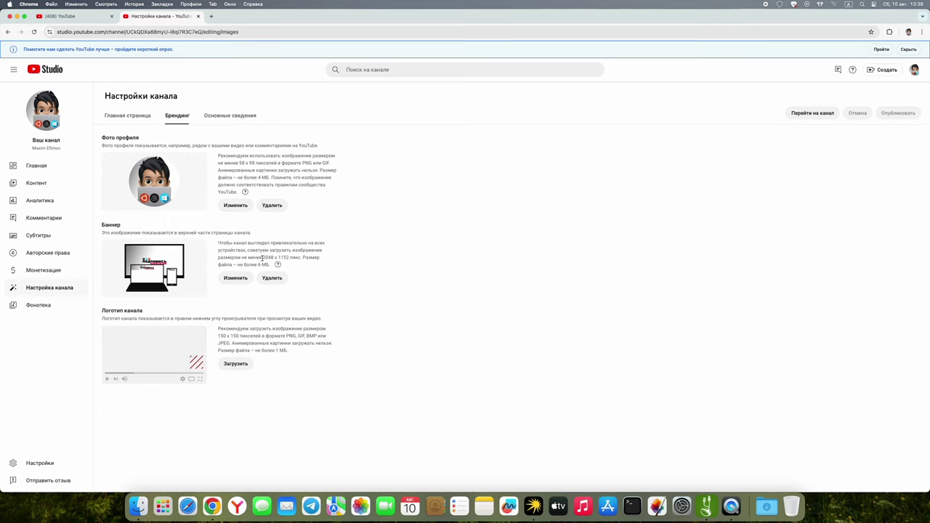
drag(263, 258, 289, 258)
drag(242, 164, 258, 163)
- Review the channel's basic information: its name, handle, description and list of translations
click(213, 118)
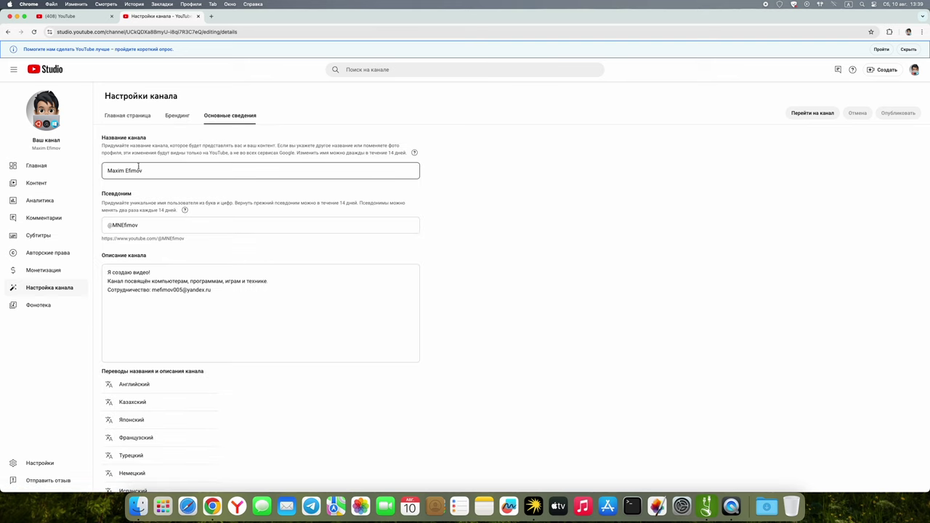
scroll(139, 169, down, 2)
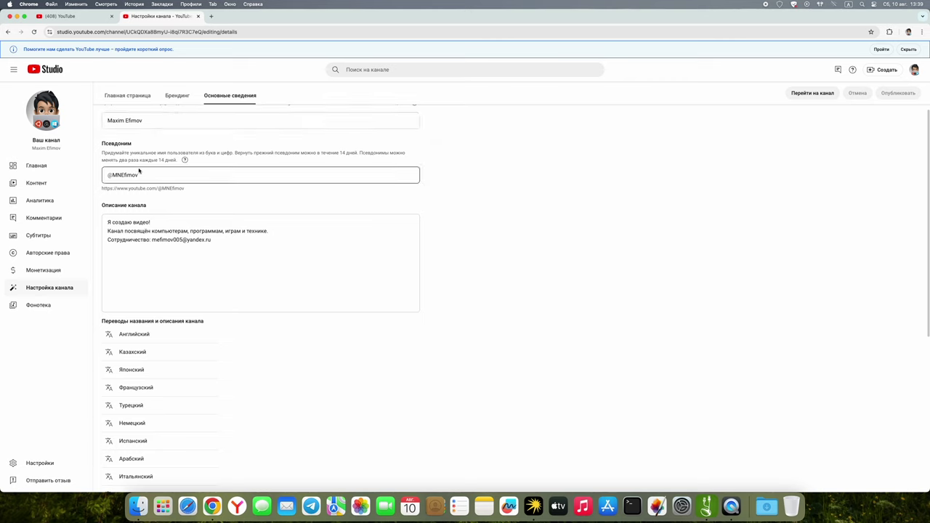
scroll(142, 174, down, 2)
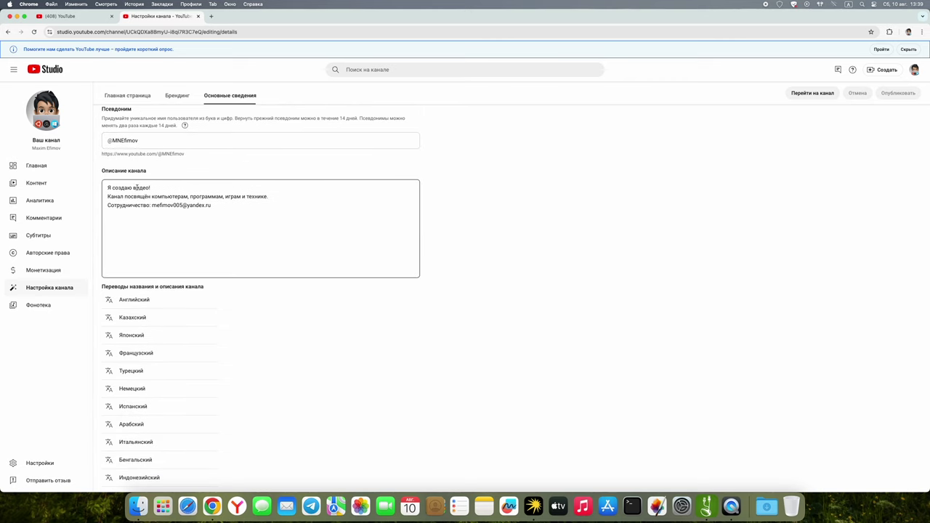
scroll(136, 189, down, 3)
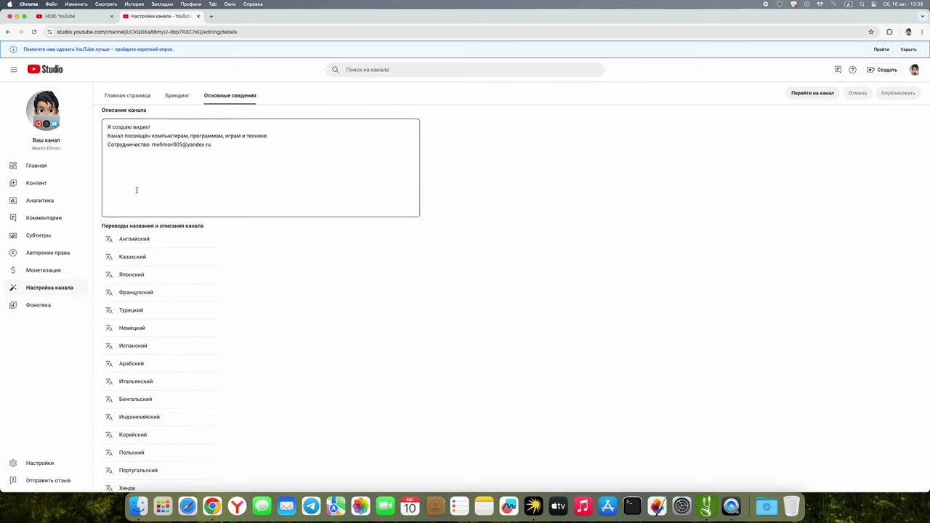
scroll(167, 187, up, 5)
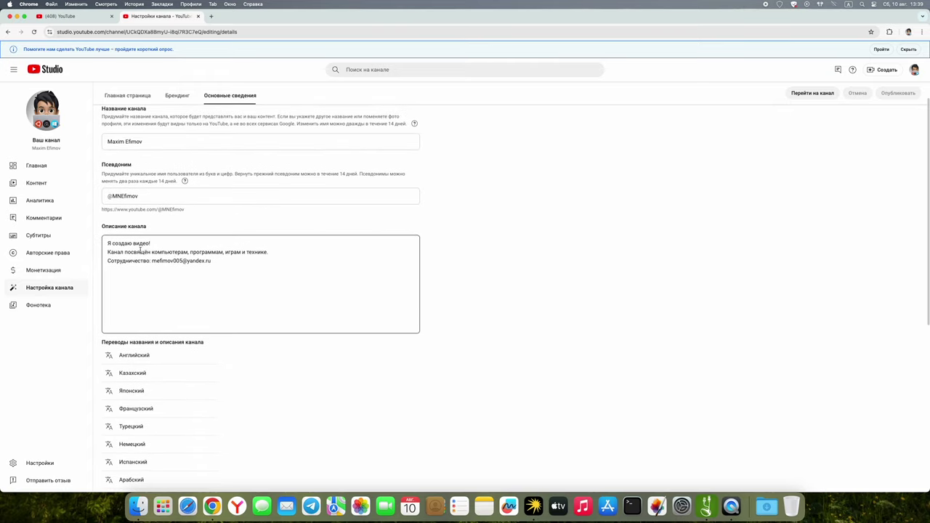
- Remove the exclamation mark from the first line of the channel description and put it back
click(155, 242)
key(BackSpace)
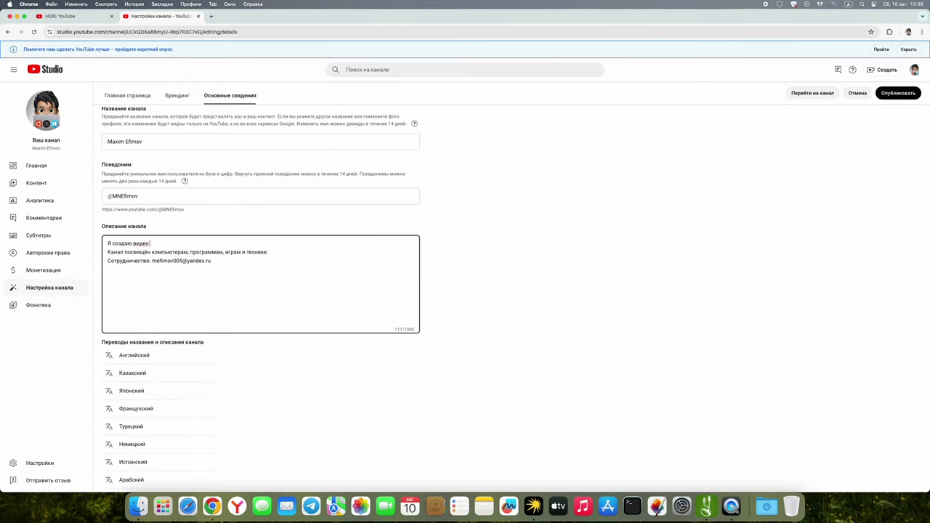
text(!)
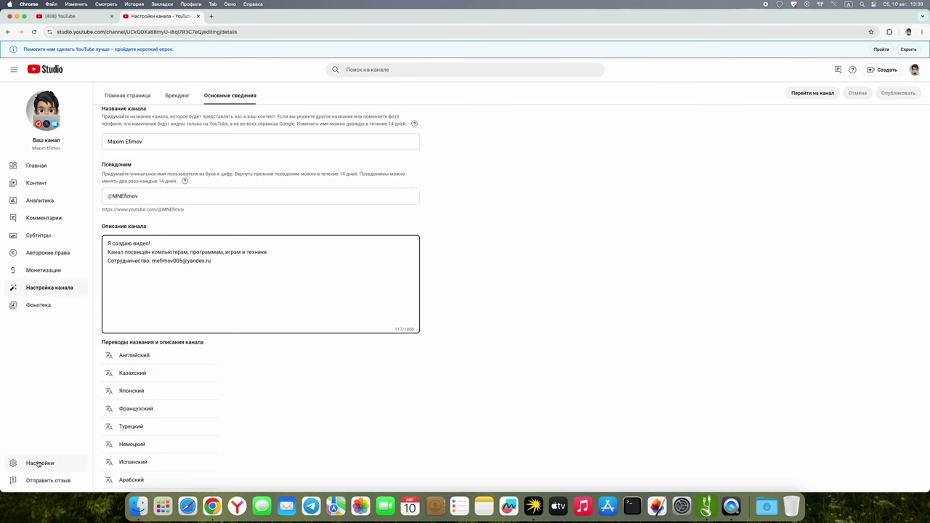
- Return to the channel dashboard, open the channel settings and review the list of channel keywords
click(36, 164)
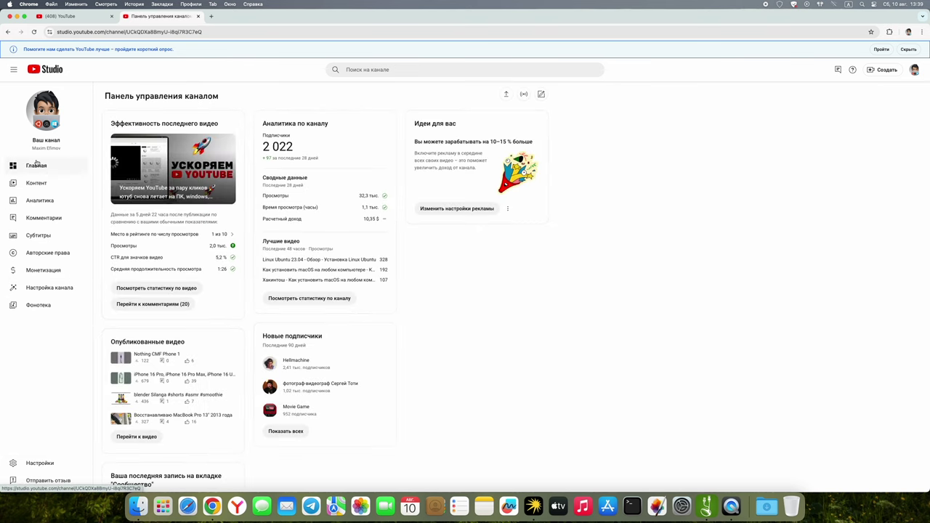
click(35, 464)
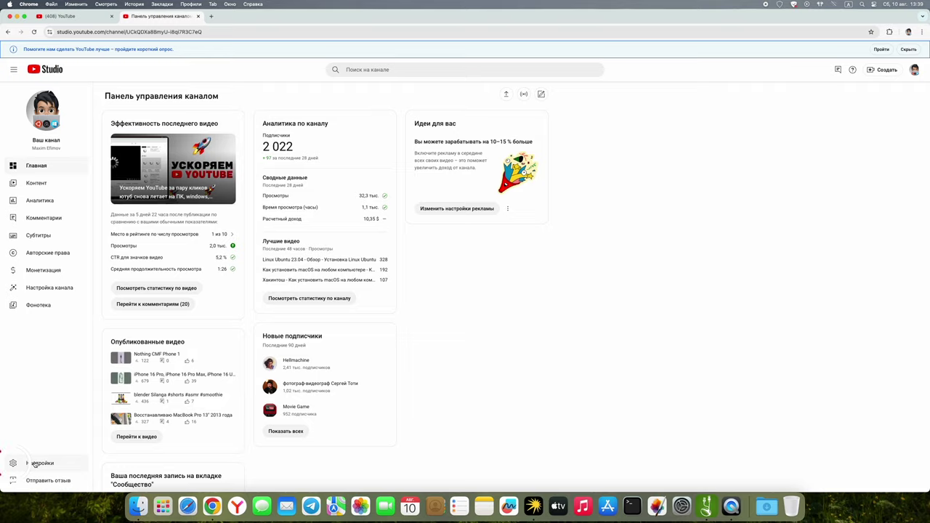
scroll(436, 218, down, 1)
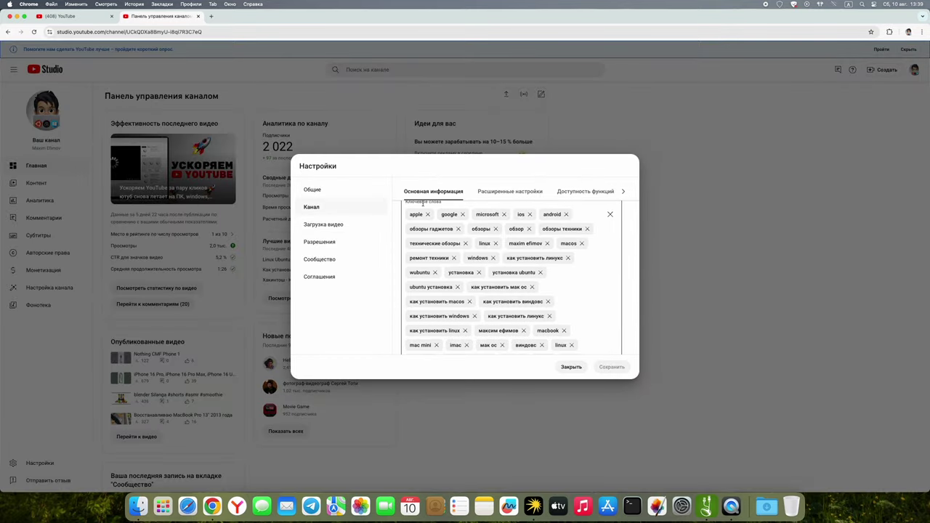
scroll(442, 207, up, 1)
scroll(443, 210, down, 4)
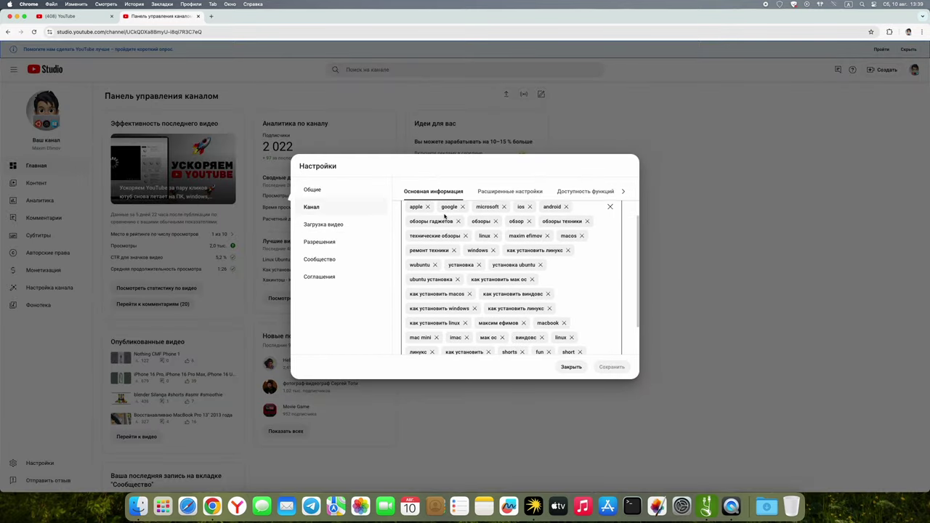
- Try to add another "youtube" keyword to the end of the channel keywords
click(483, 325)
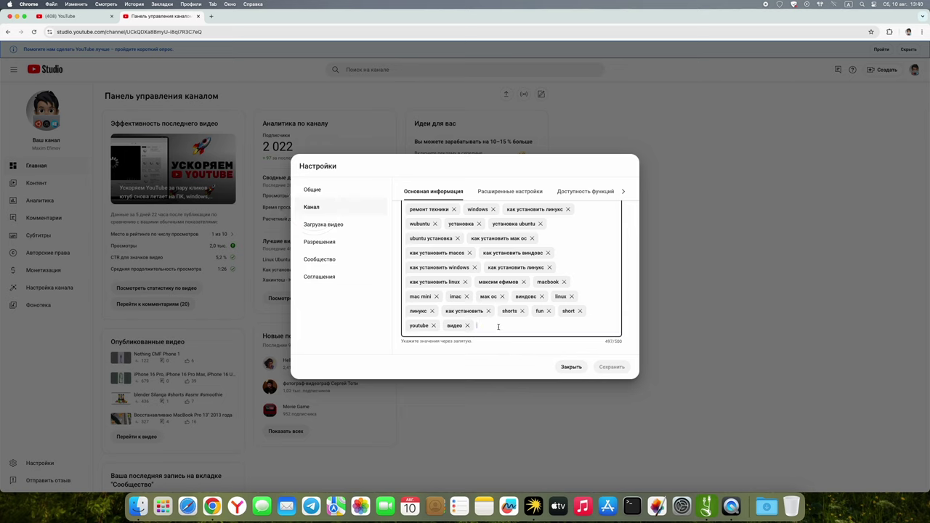
text(youtube)
key(Return)
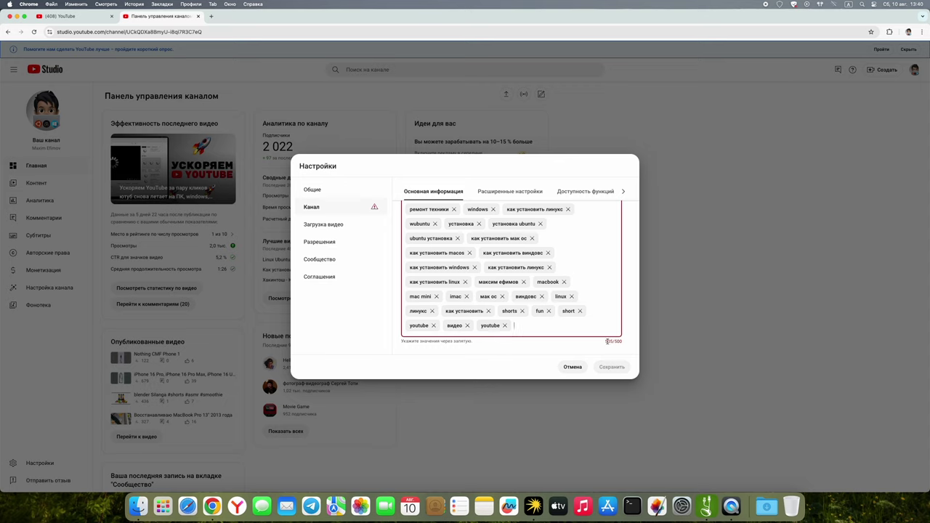
- Insert "Данное видео будет рассказывать про то как загружать видео на ютуб правильно" as the first line of the default upload description and save the settings
click(323, 224)
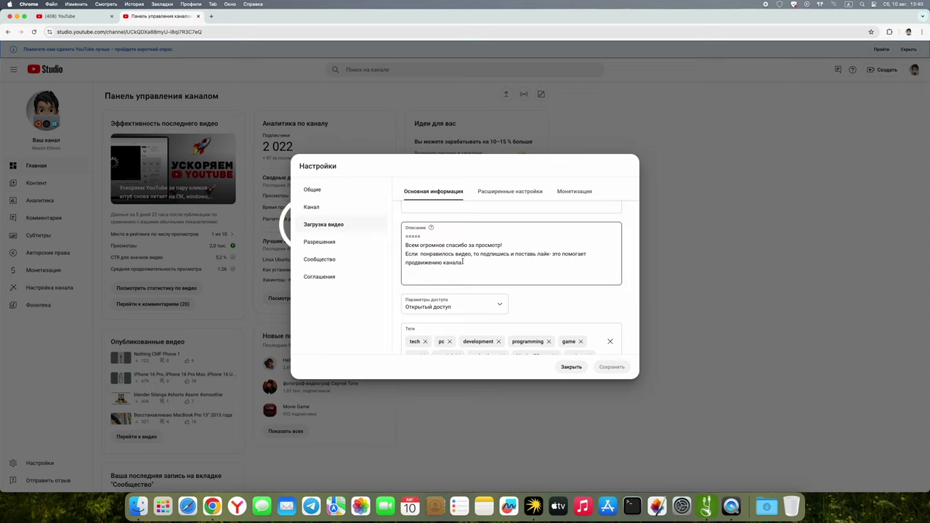
click(406, 236)
key(Return)
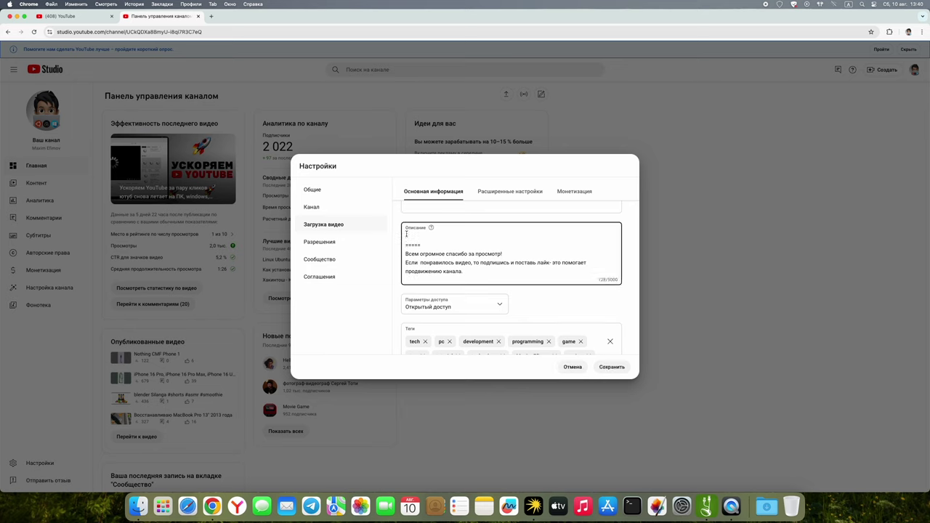
text(Lf)
key(ctrl+space)
text(Дане)
text(ое видео с)
text(будет ра)
text(ссказывать )
text(про видео на)
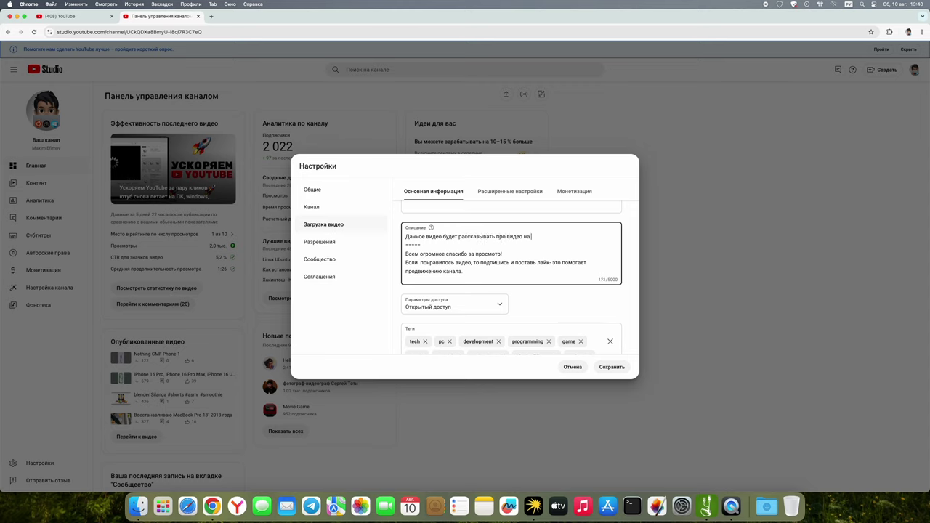
key(BackSpace)
key(BackSpace)
key(BackSpace)
text(то как загружать видео на ютуб правильно)
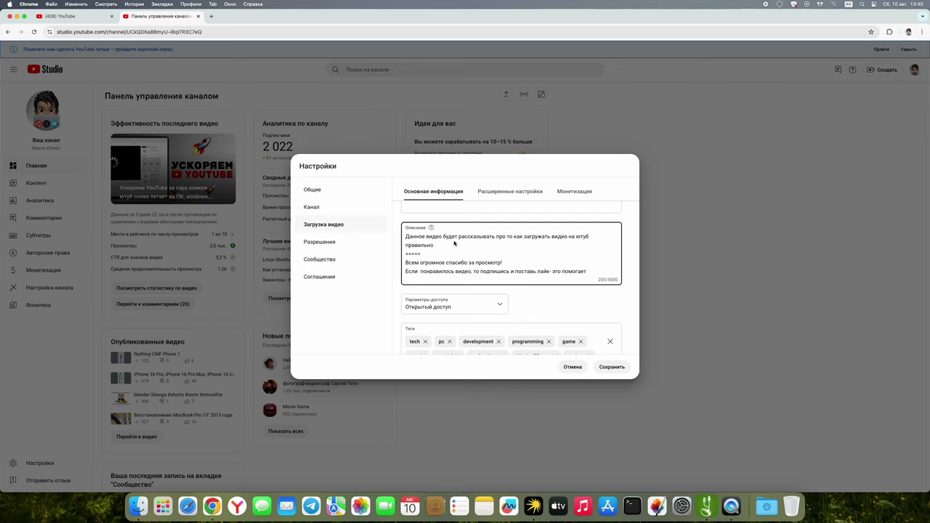
click(611, 366)
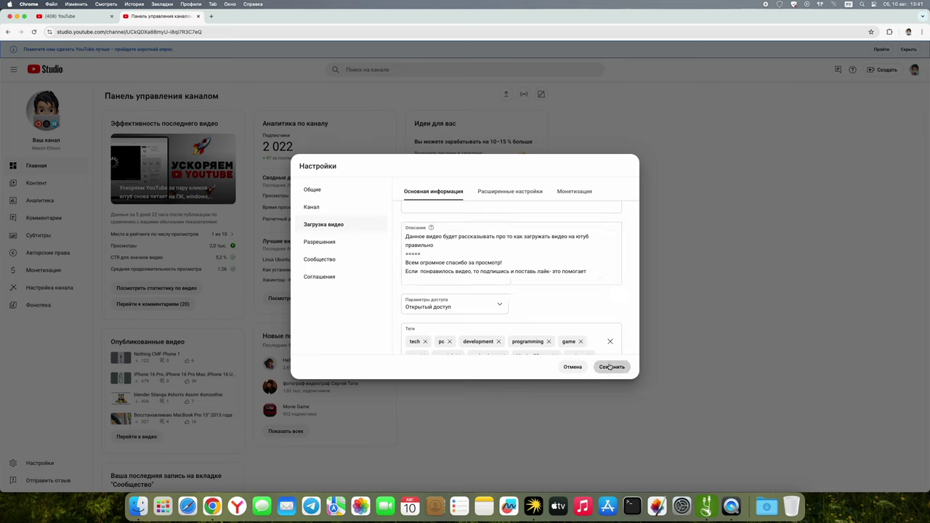
- Add the tags "dpn" and "VPN" to the default upload tags
scroll(544, 319, down, 1)
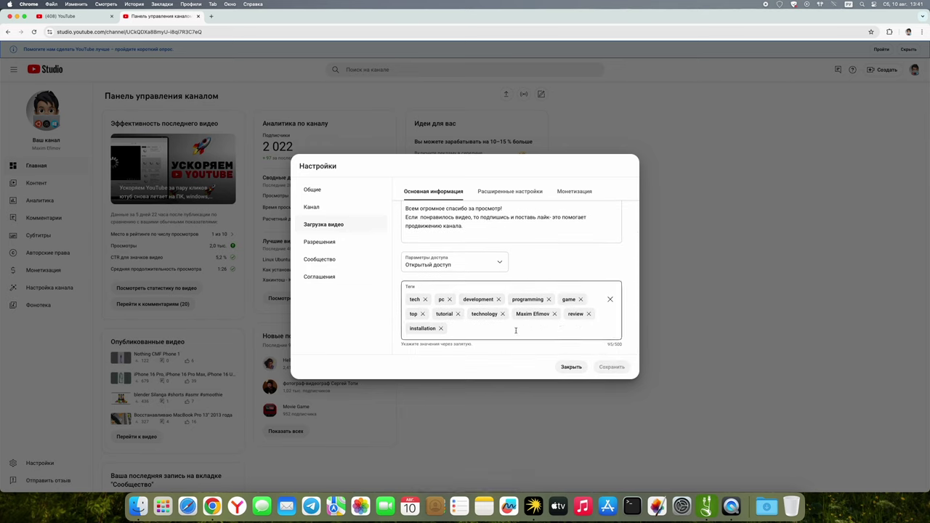
click(454, 328)
text(вз)
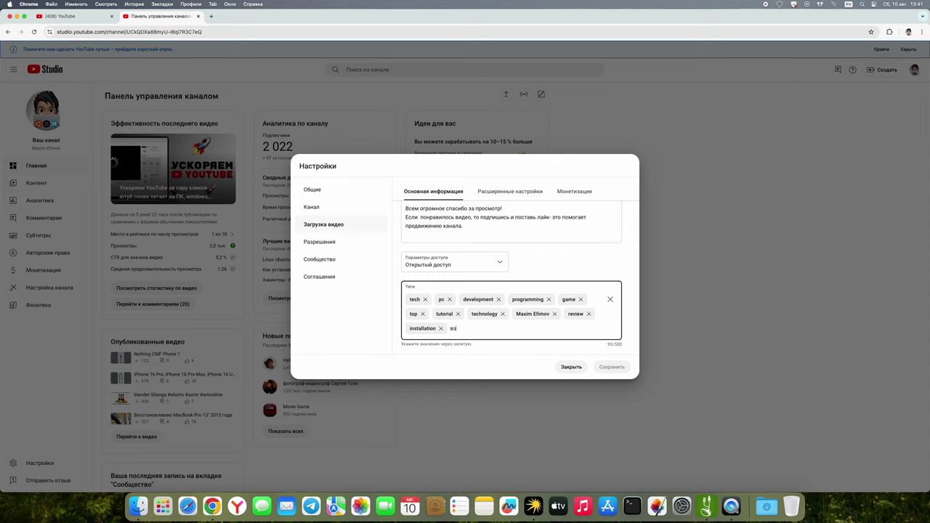
key(ctrl+space)
text(dpi)
key(Return)
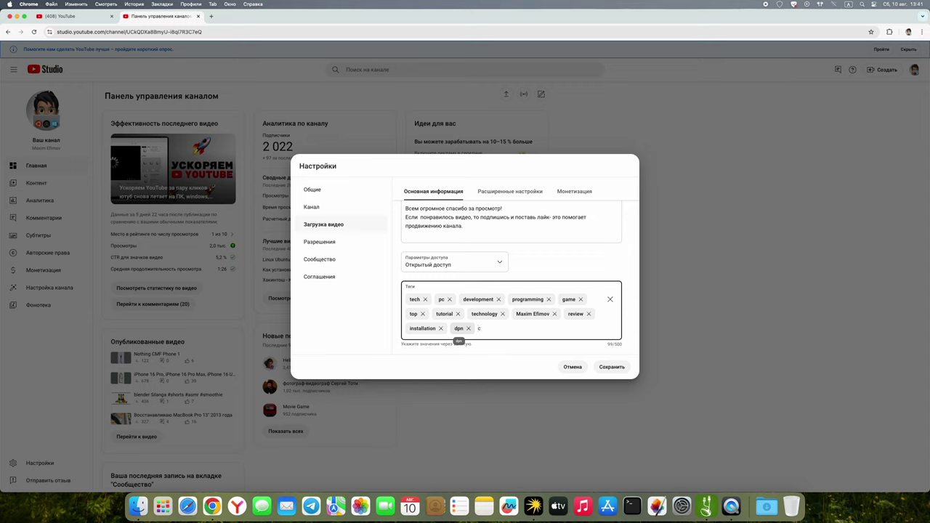
text(VPN)
key(Return)
- Add the tags "ютуб" and "как пользоваться впн" to the default upload tags
text(kineti)
key(ctrl+space)
text(/)
text(туб)
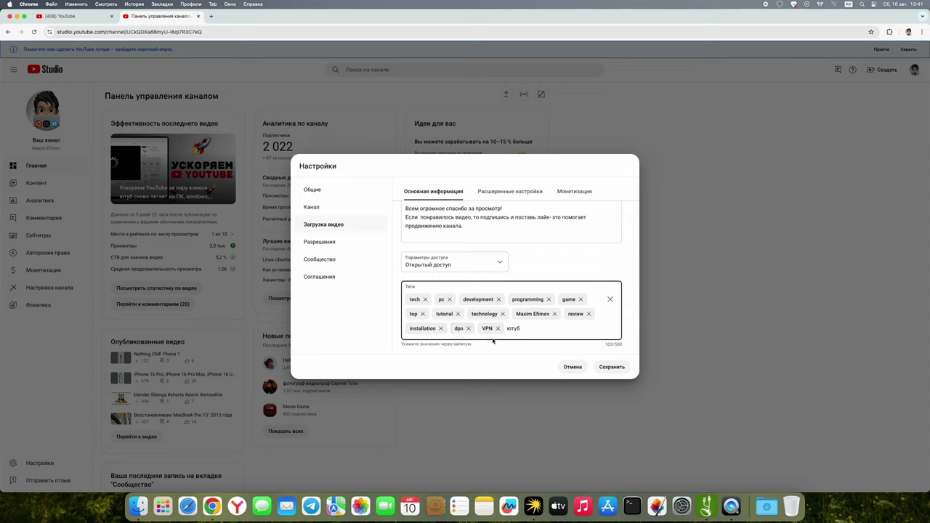
key(Return)
text(как пользоваться)
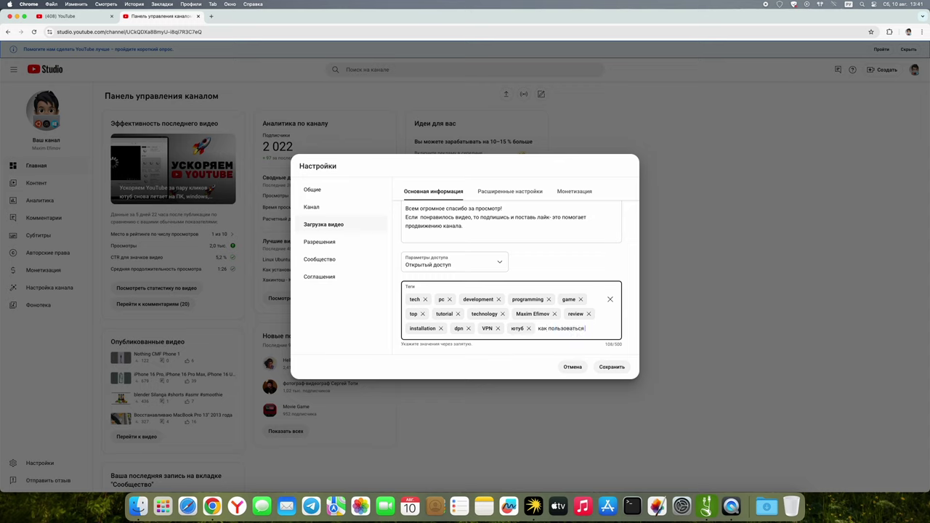
text( ко)
key(Return)
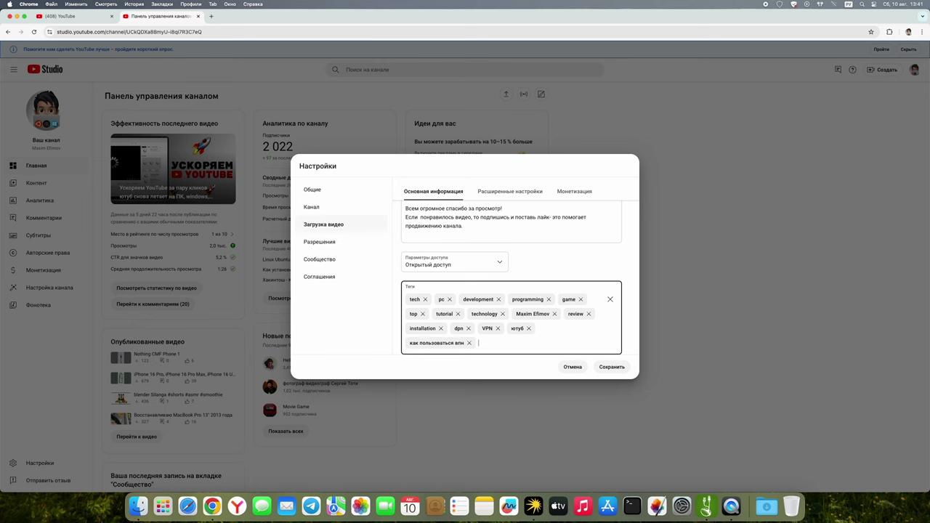
- Save the default upload settings and start uploading the video file YTUBE.mov
click(611, 366)
click(880, 56)
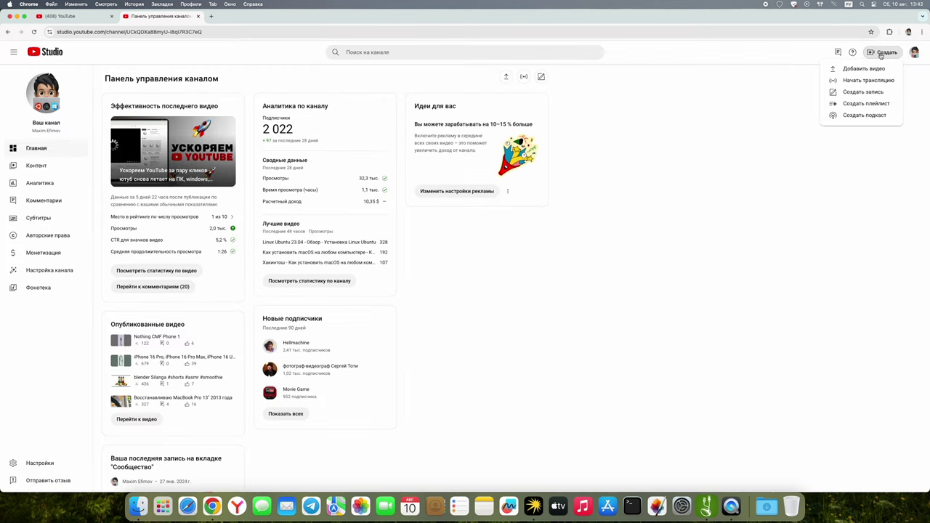
click(866, 69)
click(465, 309)
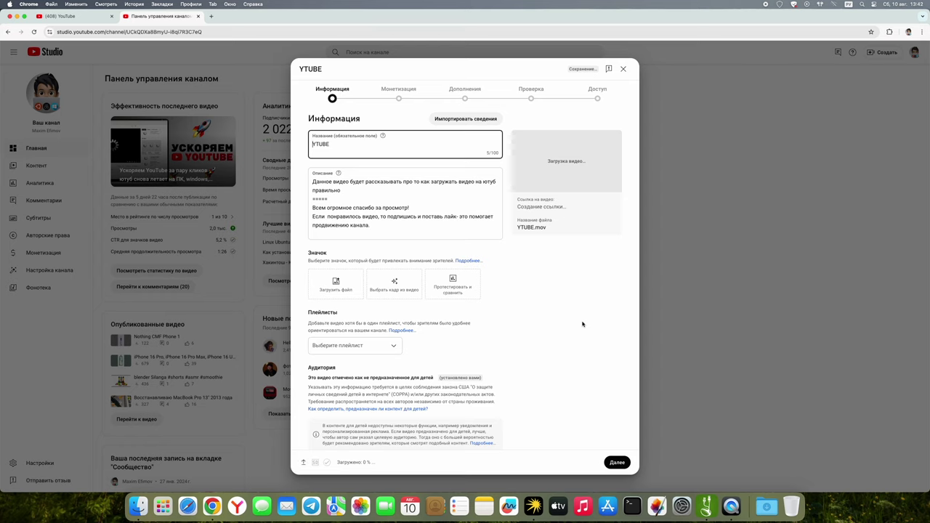
- Replace the first sentence of the video description with "На данном этапе описание можно поменять"
double_click(322, 144)
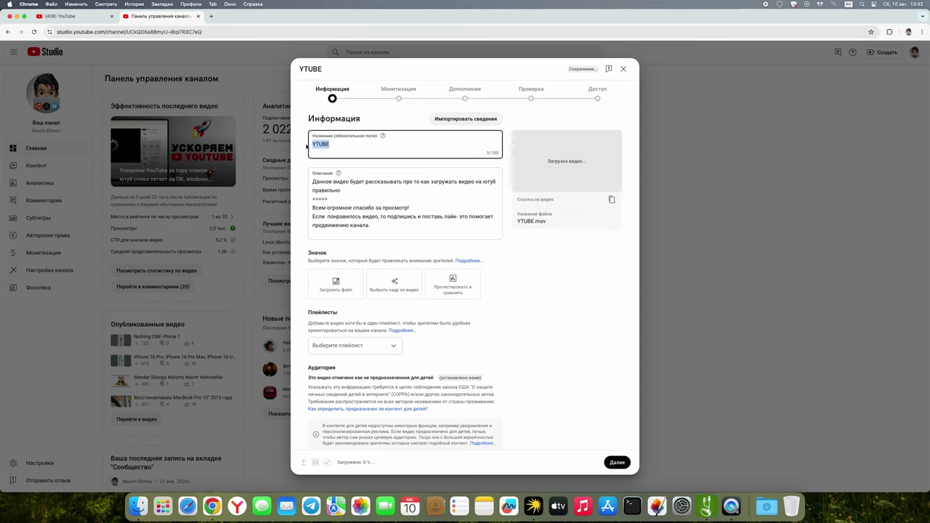
click(343, 190)
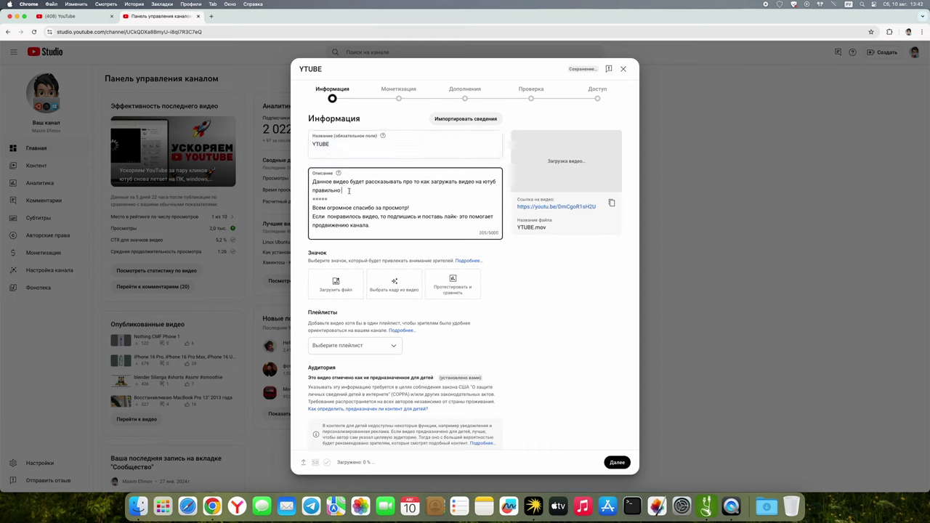
drag(342, 190, 315, 183)
click(350, 194)
key(super+shift+Up)
text(На данном ж)
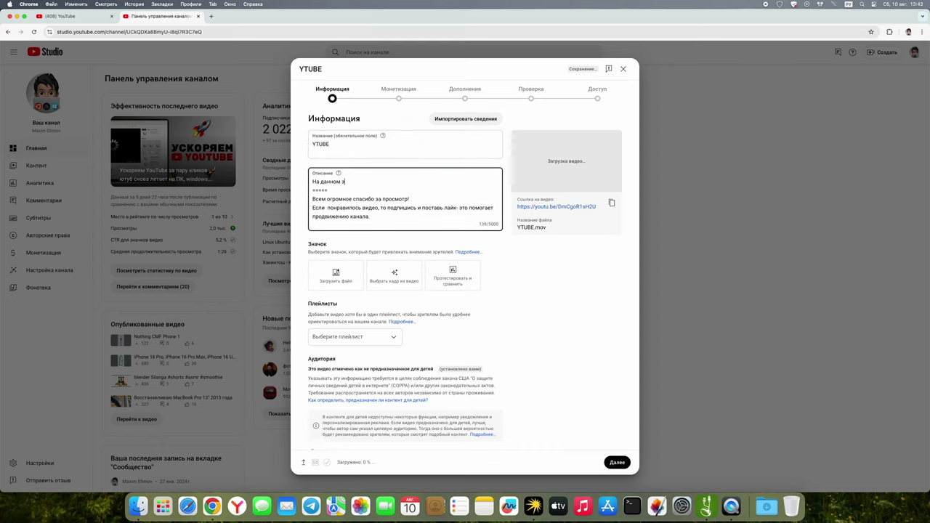
text(тапе описание можно поменять)
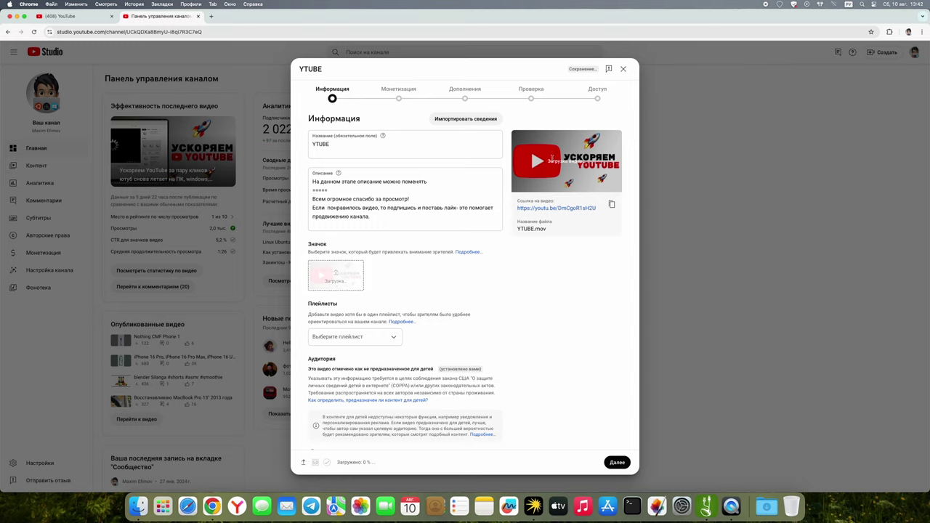
- Assign the uploaded video to the Windows playlist
click(396, 337)
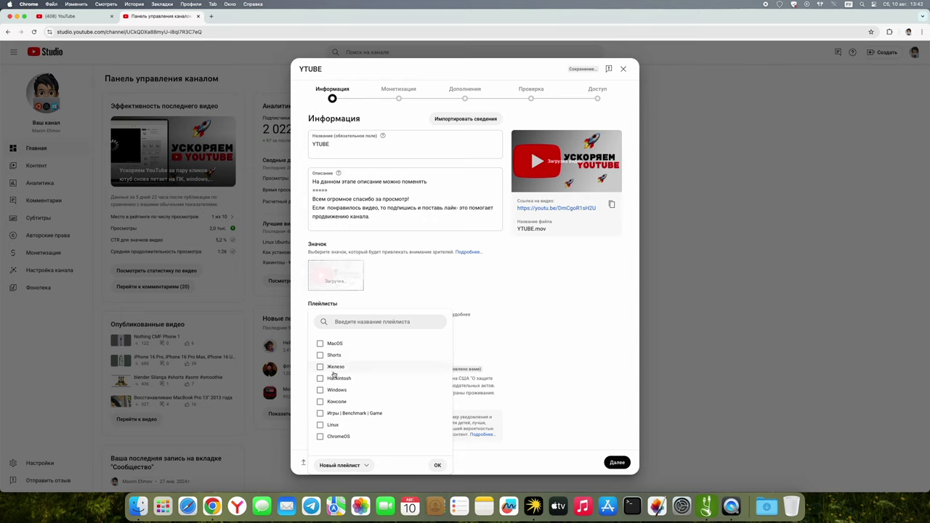
click(333, 392)
click(438, 465)
- Expand the video's additional settings and add the tag "можно" at the end of its tags
scroll(410, 407, down, 3)
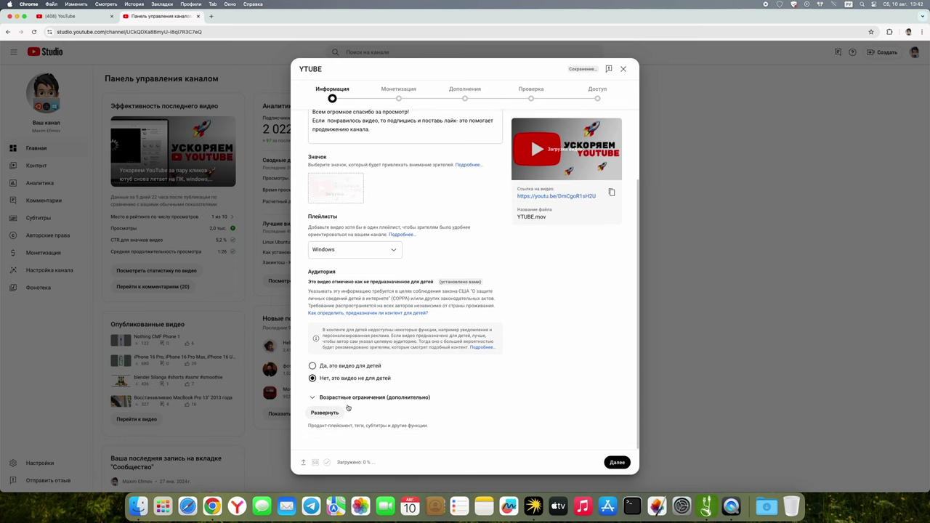
click(324, 412)
scroll(370, 410, down, 5)
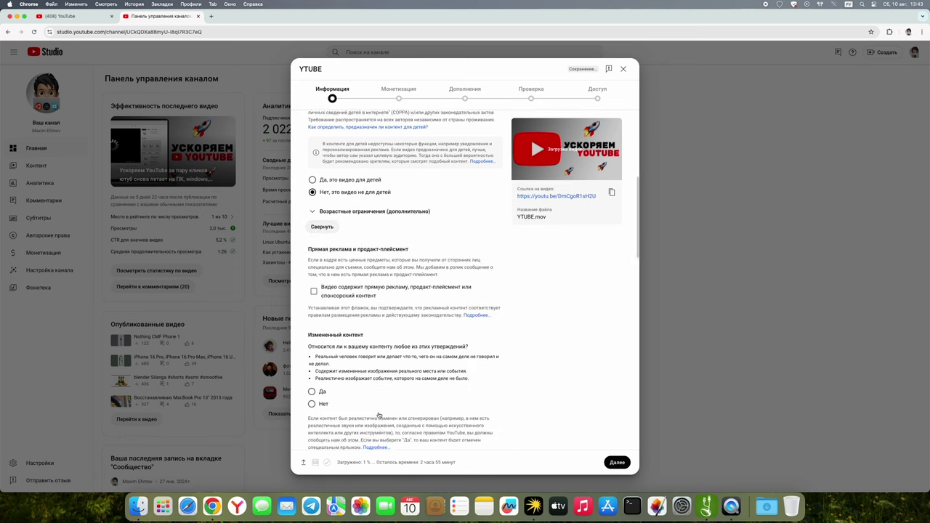
scroll(378, 415, down, 10)
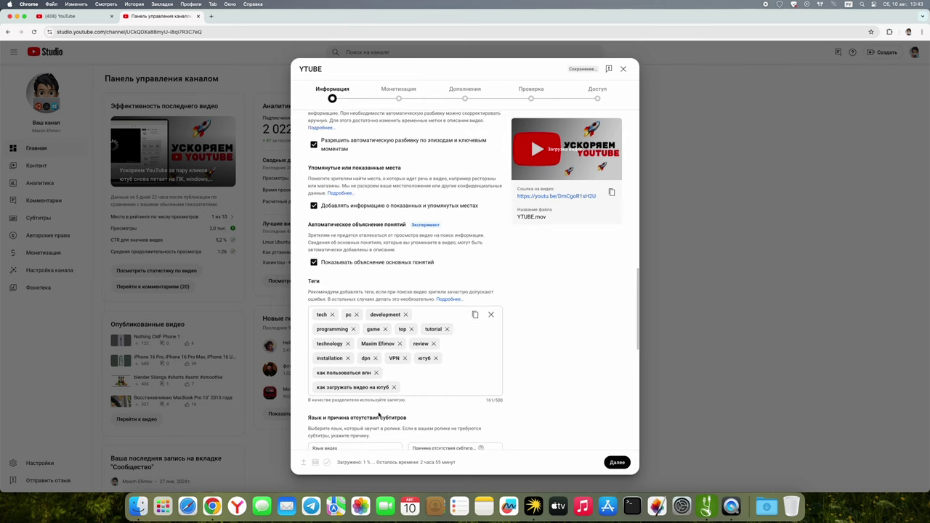
scroll(378, 414, down, 2)
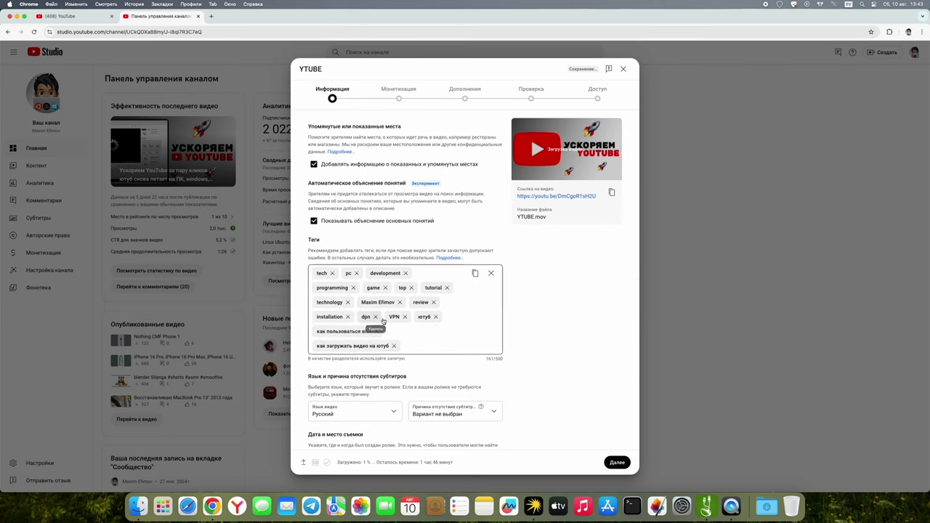
click(411, 346)
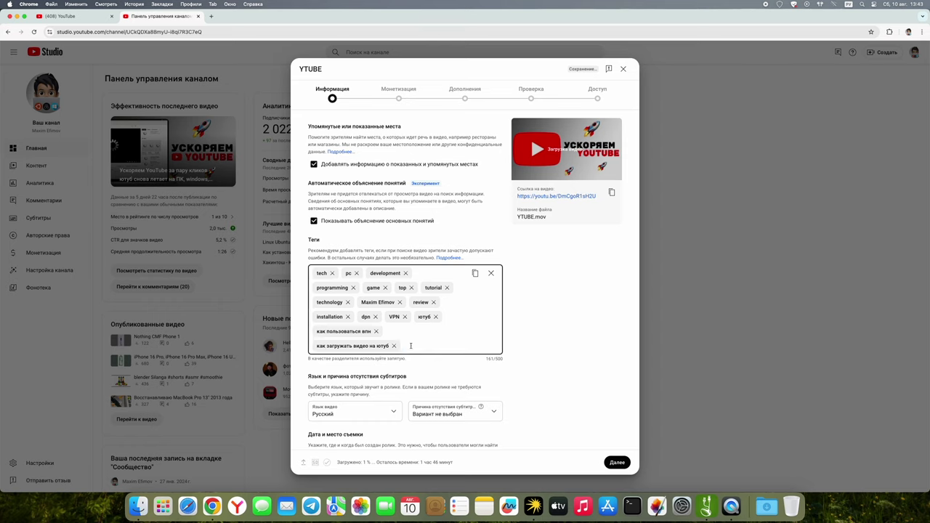
text(доб)
text(но)
key(Return)
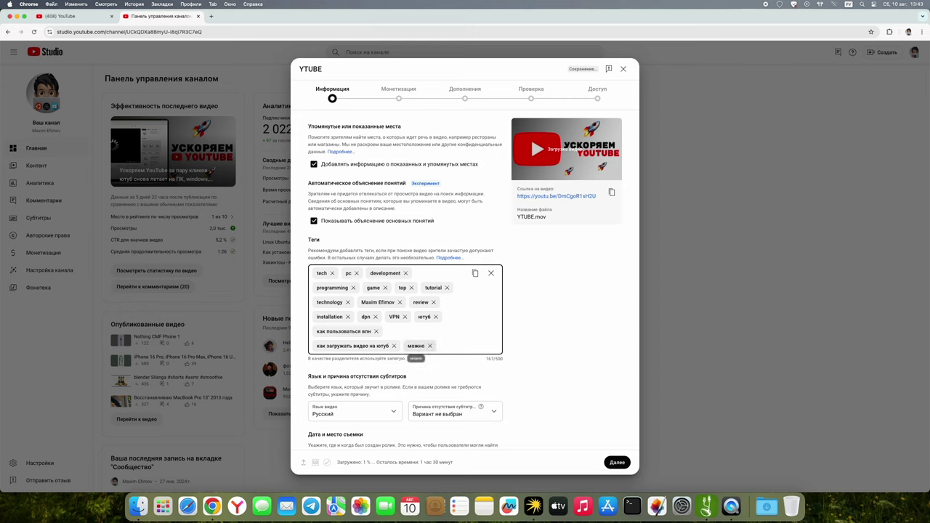
- Add the video tags "добавить новый тег", "это поможет", "зрителям находить" and "ваши видео"
text(добавить новый тег)
key(Return)
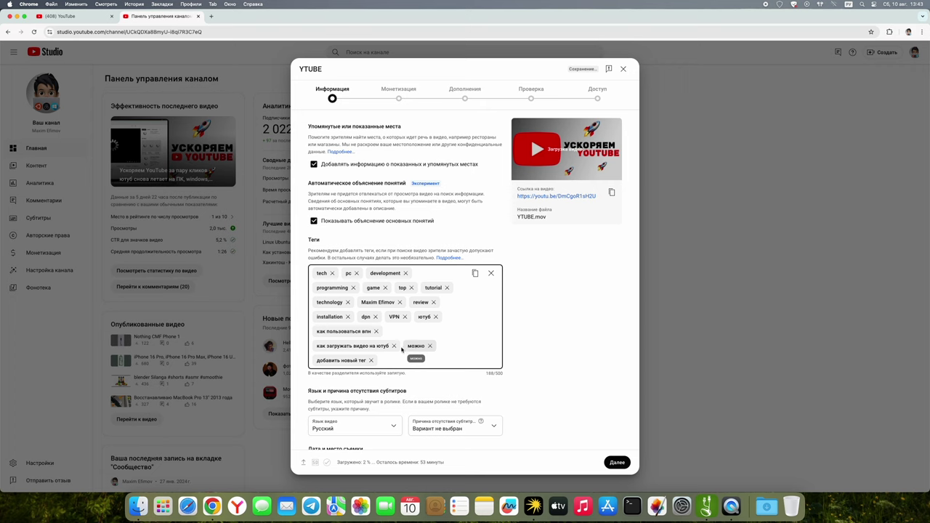
text(это поможет, зрителям находить, ваши видео)
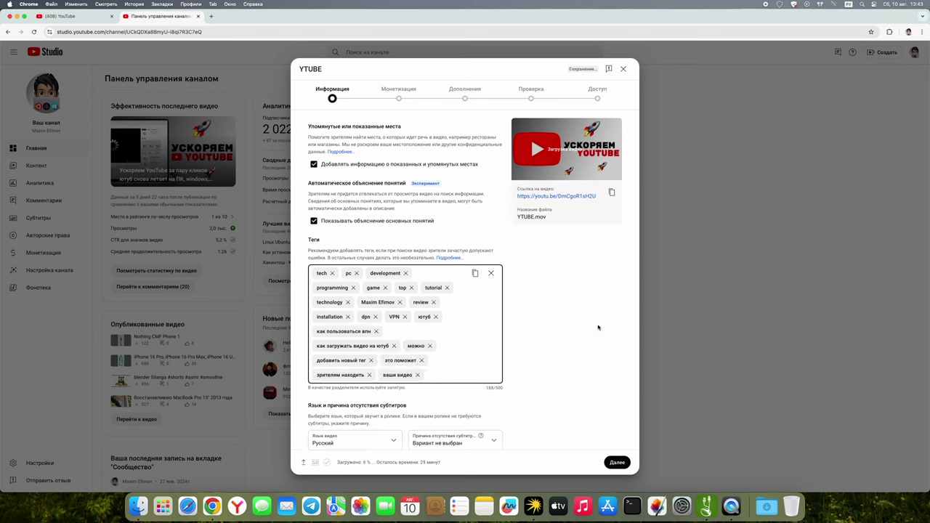
- Continue to the monetization stage, set the video's monetization to "Отключена" and proceed to the video elements stage
scroll(548, 340, down, 6)
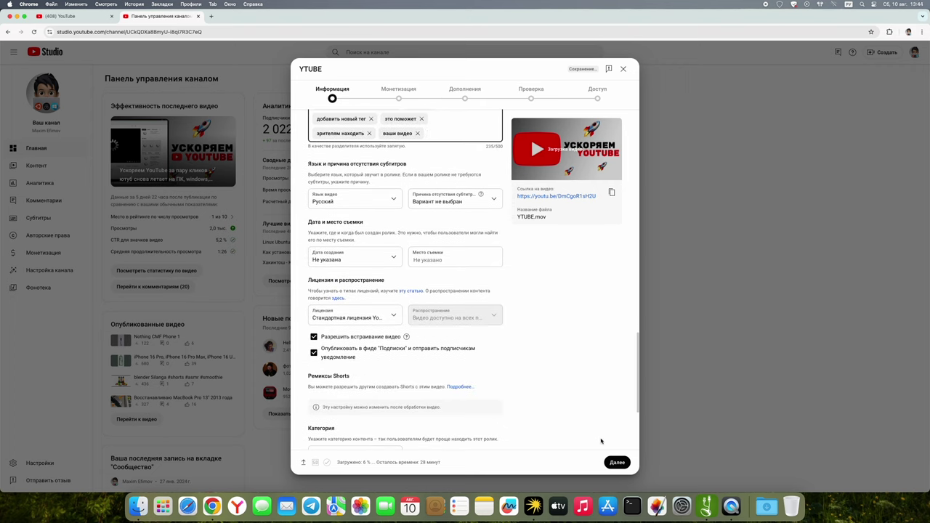
click(617, 462)
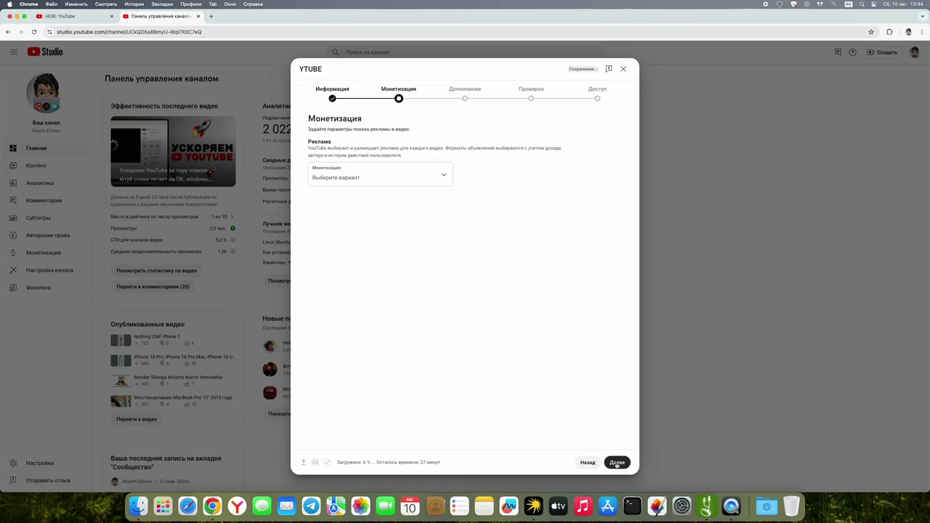
click(421, 178)
click(337, 176)
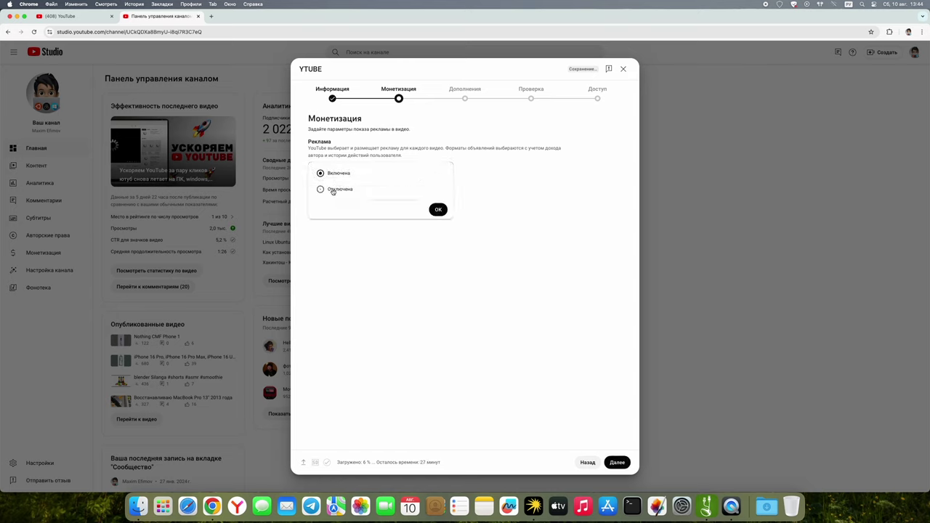
click(333, 190)
click(437, 210)
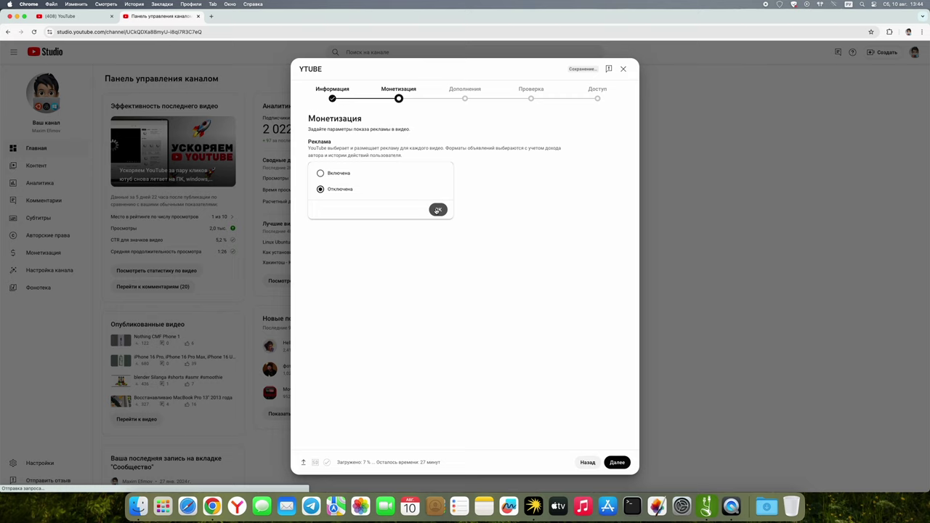
click(617, 462)
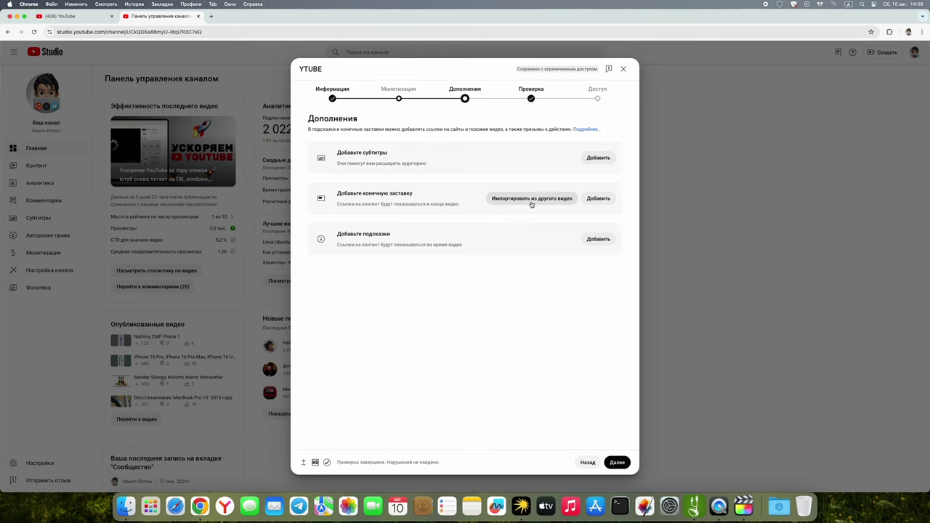
- Add an end screen from the "2 видео" template and trim both elements to start at 3:09:35
click(594, 198)
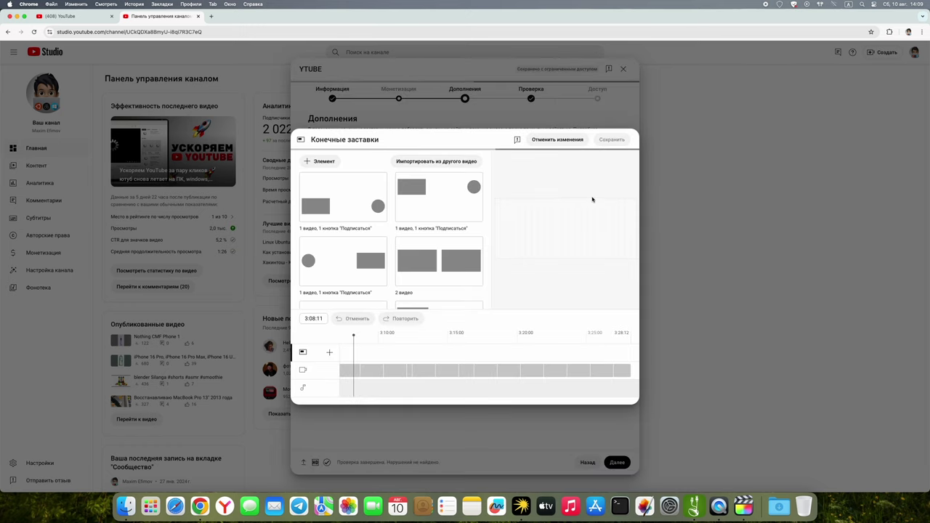
click(438, 258)
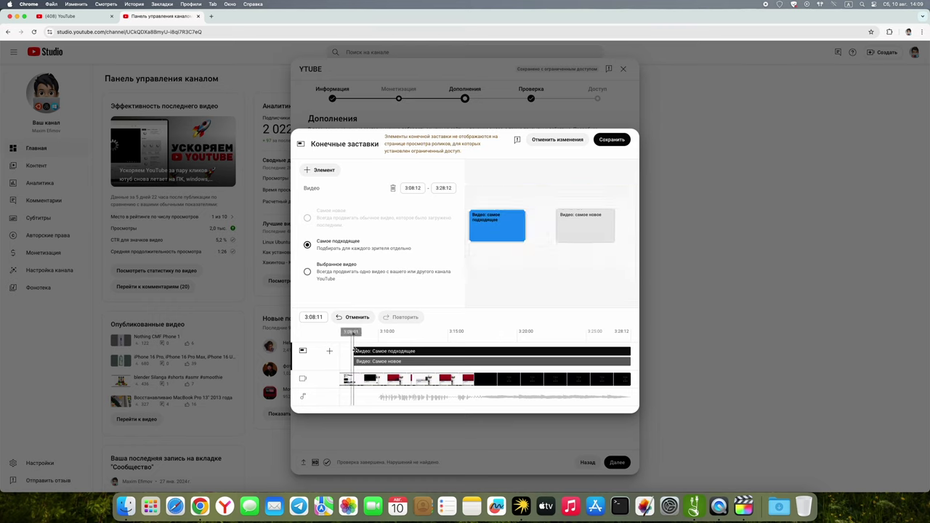
drag(354, 351, 373, 352)
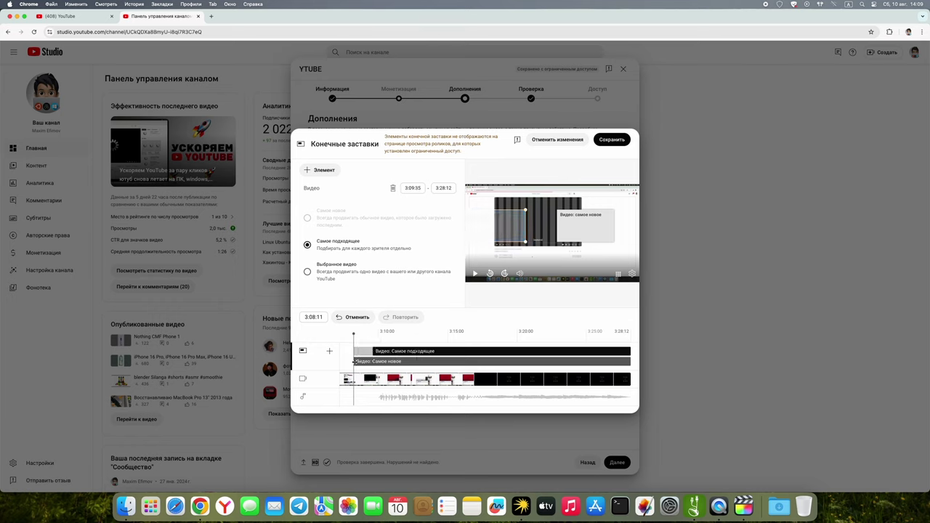
drag(353, 361, 374, 361)
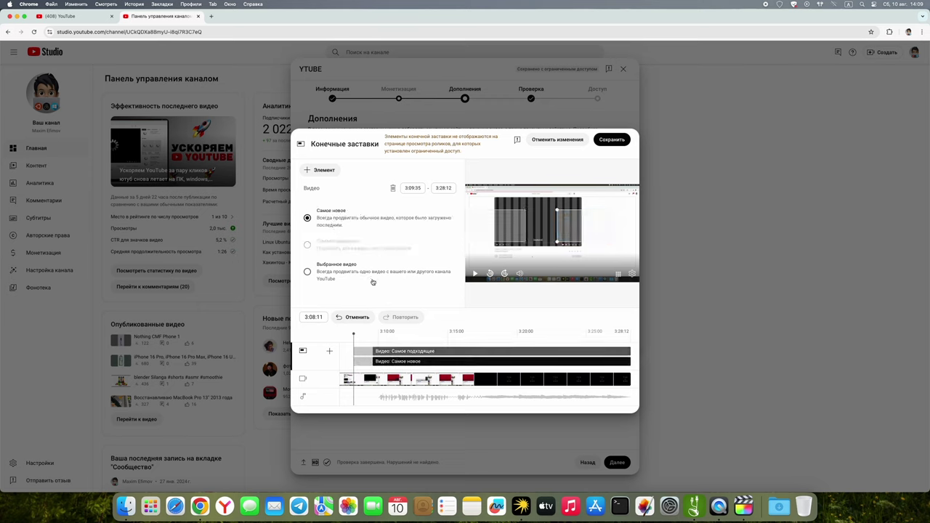
- Enlarge both end screen video elements on the preview so they nearly fill its width side by side
click(401, 351)
click(400, 361)
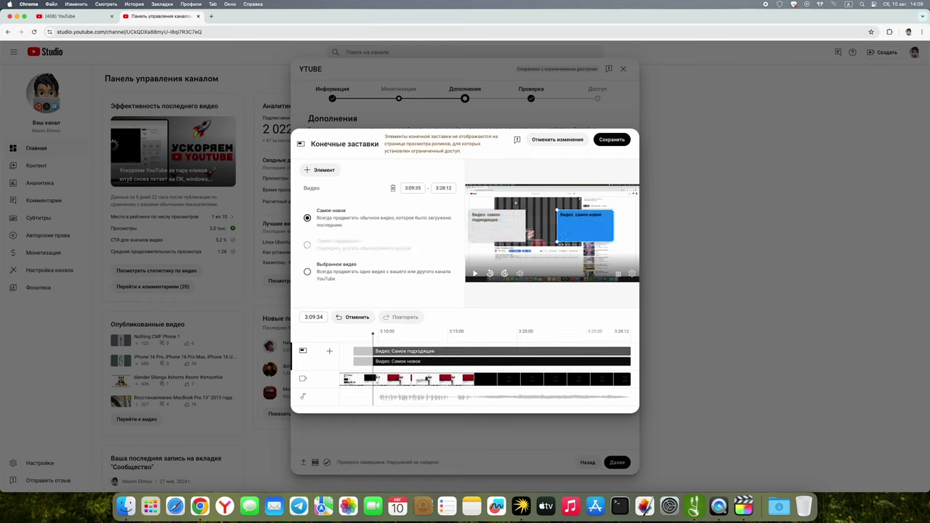
click(488, 223)
click(560, 218)
click(522, 218)
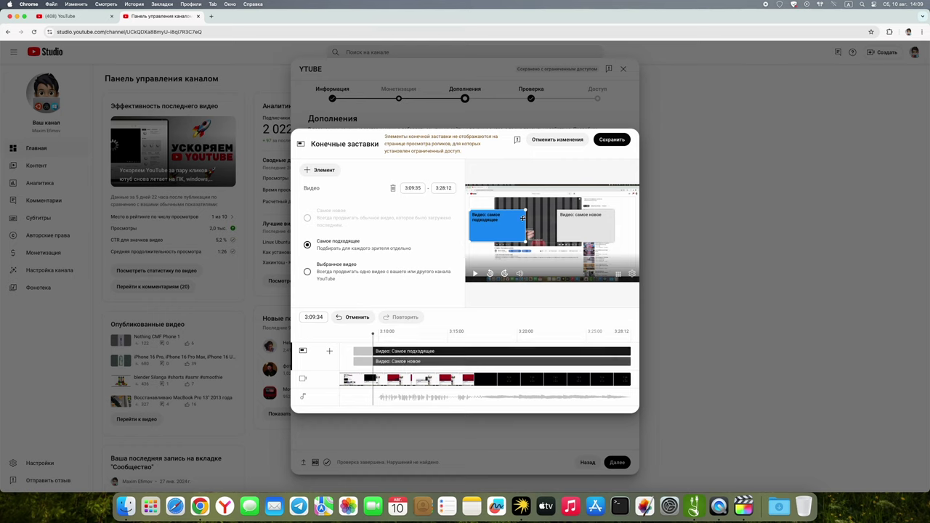
drag(526, 211, 637, 198)
click(583, 228)
click(508, 221)
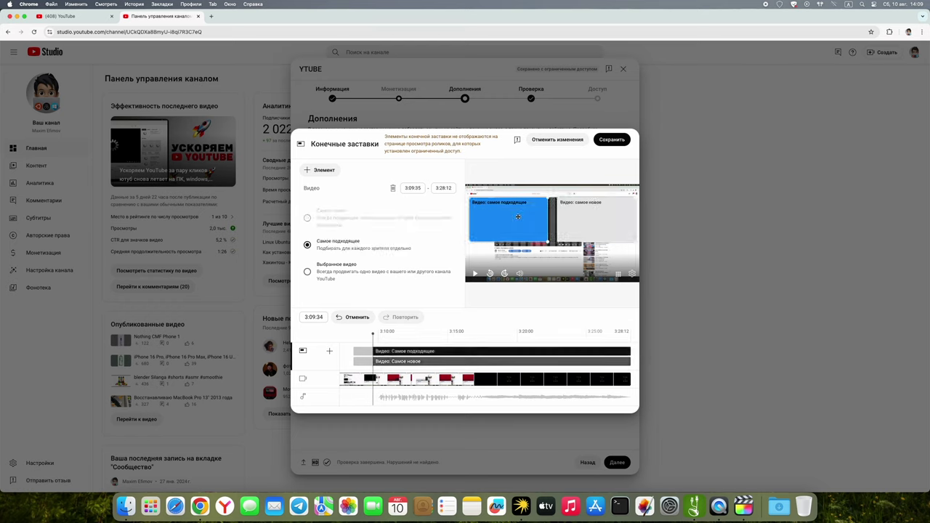
- Assign "VMware - Как установить Windows на компьютеры Apple" to the first end screen element, "Самое новое" to the second, and save the end screen
click(322, 271)
click(448, 269)
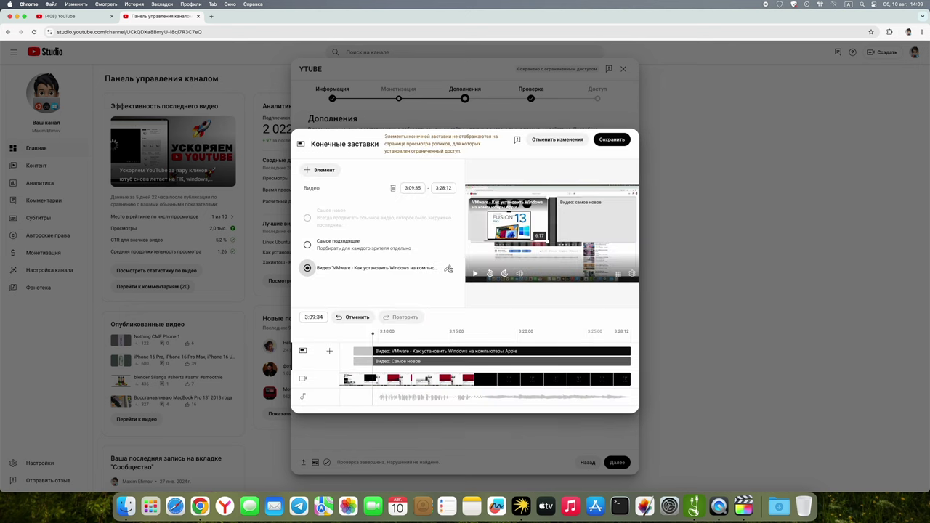
click(554, 231)
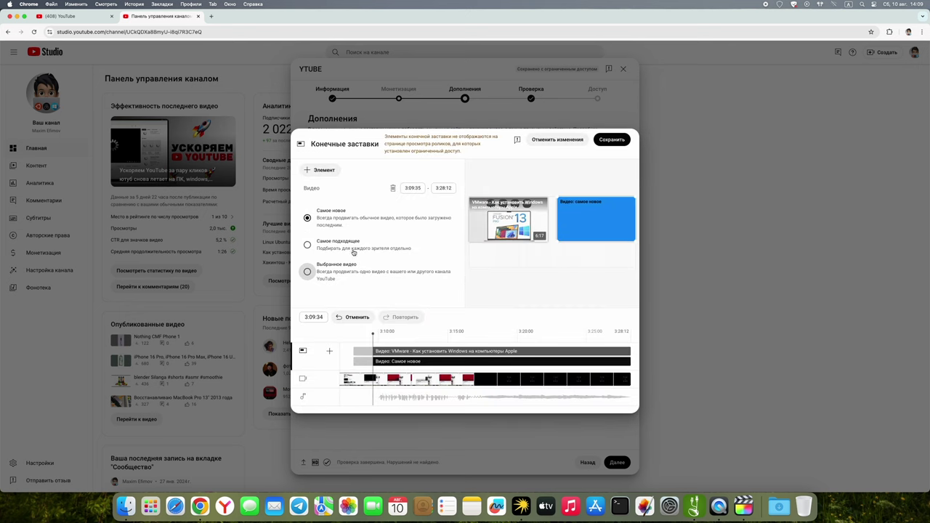
click(327, 247)
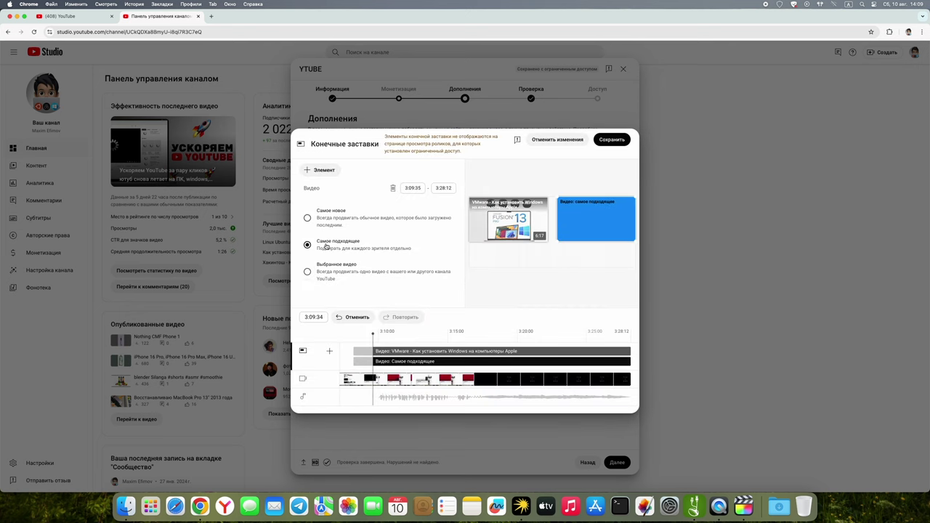
click(329, 219)
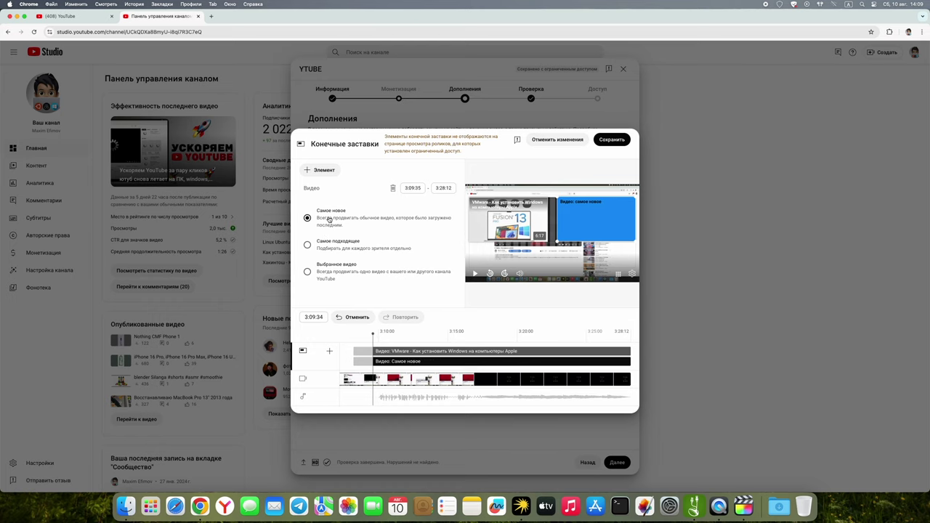
click(611, 139)
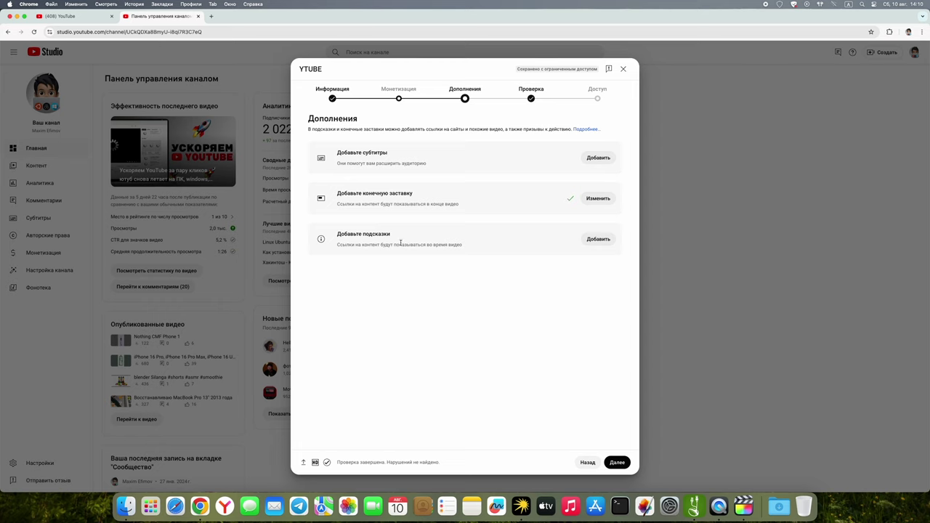
- Add a video card at 1:33:46 linking to "VMware - Как установить Windows на компьютеры Apple"
click(598, 240)
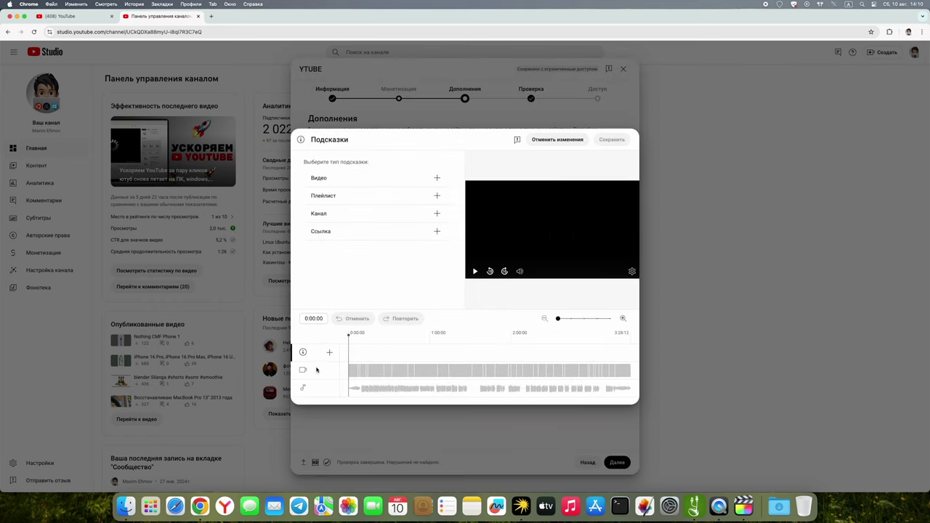
drag(349, 335, 443, 337)
click(314, 320)
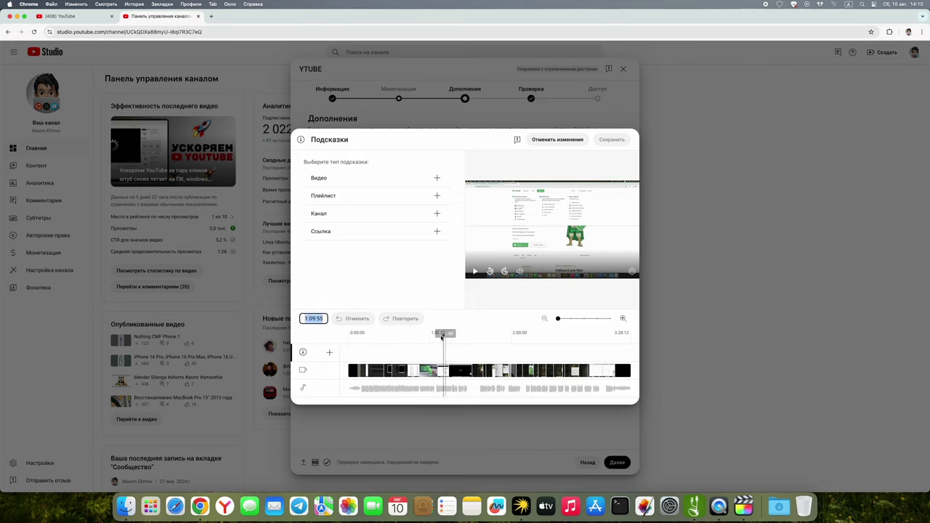
drag(441, 335, 474, 335)
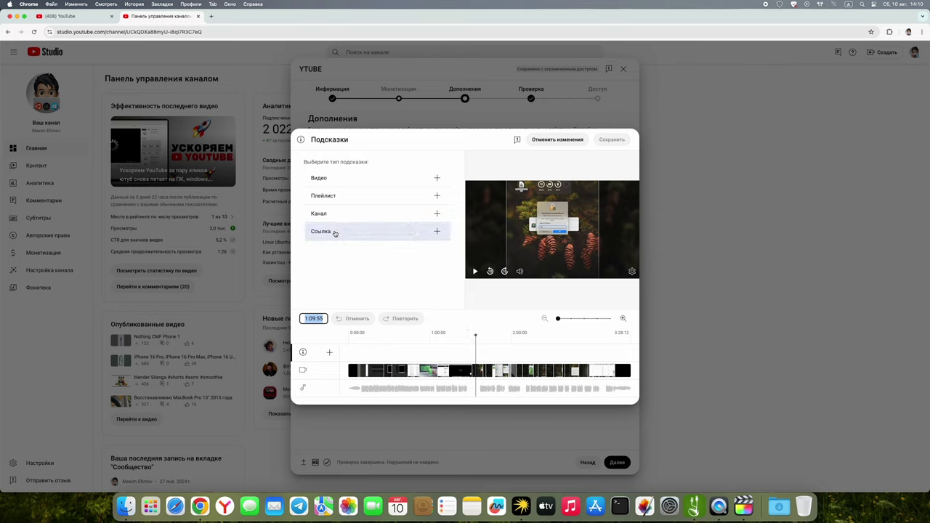
click(336, 181)
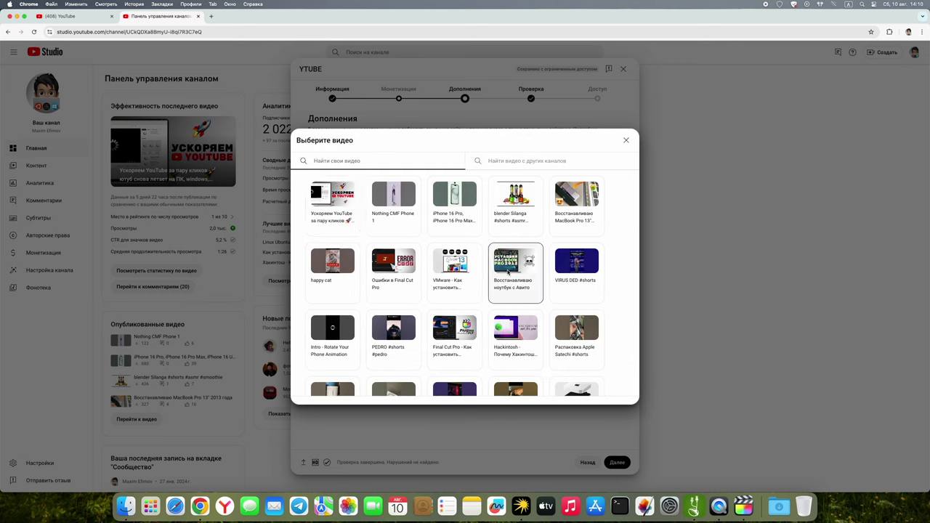
click(454, 266)
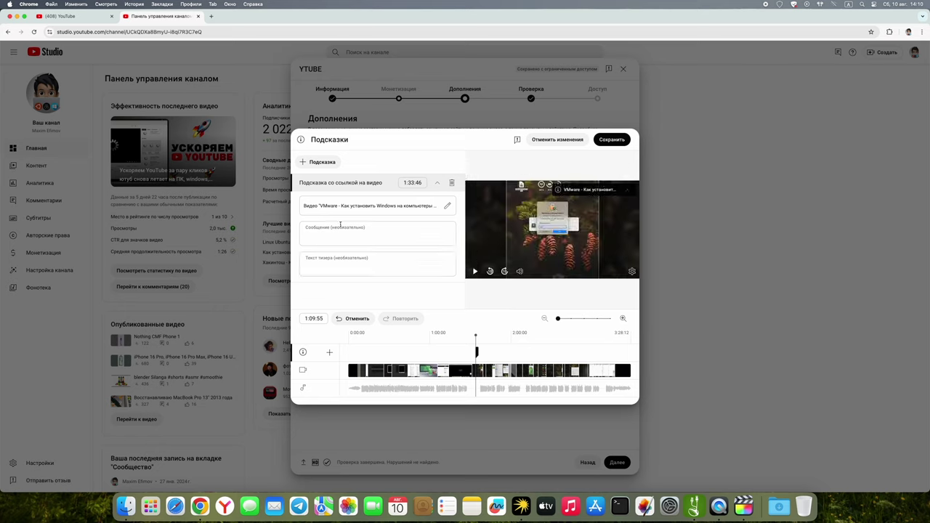
- Enter "Тебе сюда" as both the custom message and the teaser text of the card, and save the cards
click(315, 231)
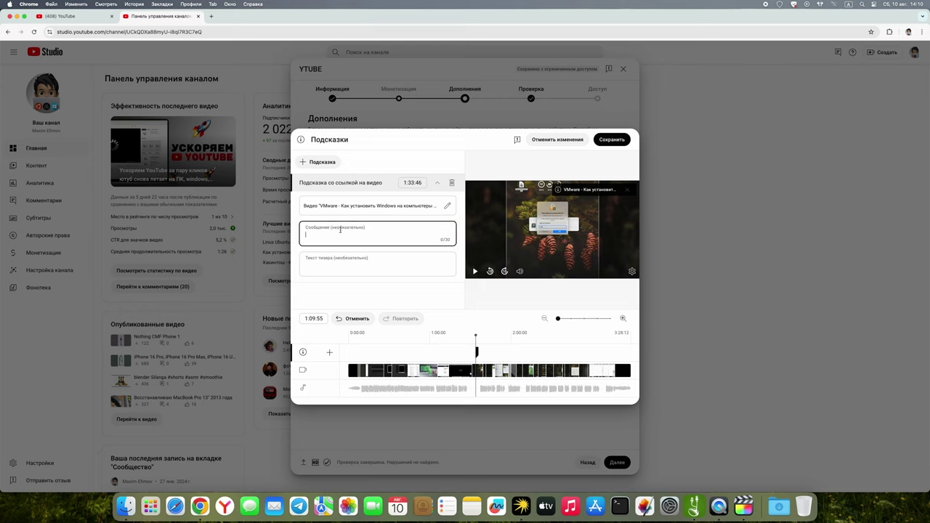
key(BackSpace)
key(ctrl+space)
drag(304, 234, 331, 234)
key(super+c)
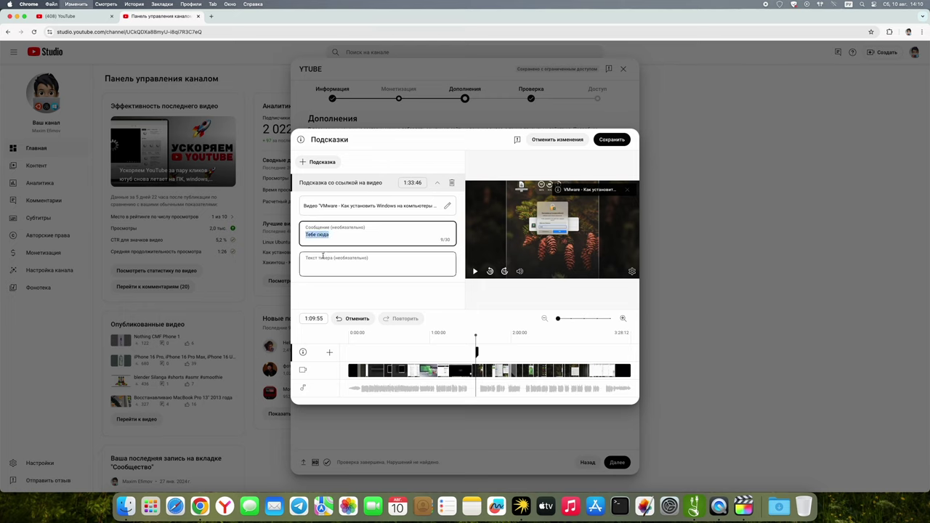
click(321, 259)
key(super+v)
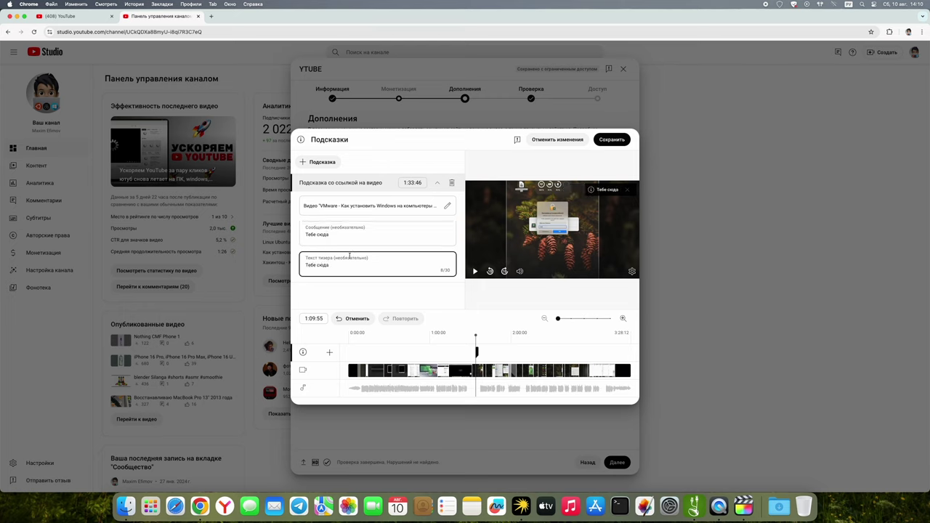
click(610, 141)
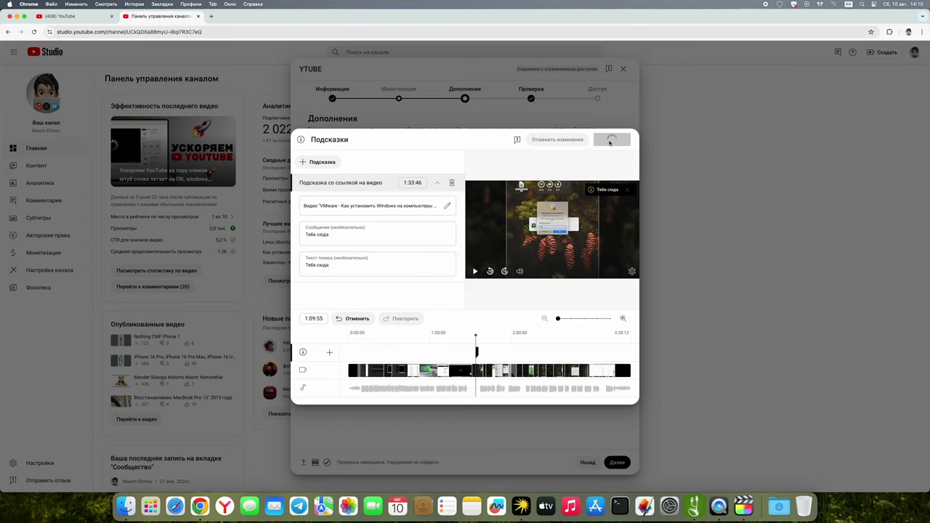
- Proceed through the checks to the visibility stage, set the access to "Ограниченный доступ" and save the video
click(610, 465)
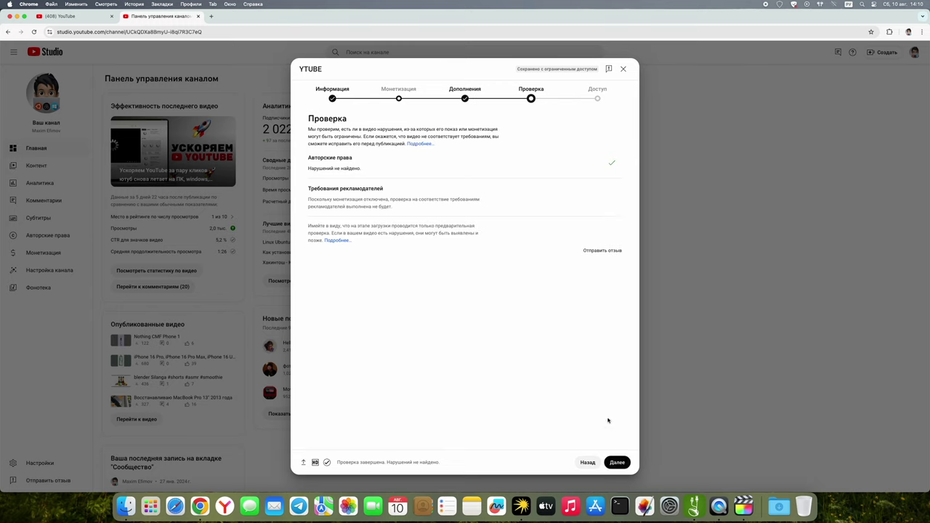
click(616, 464)
click(616, 463)
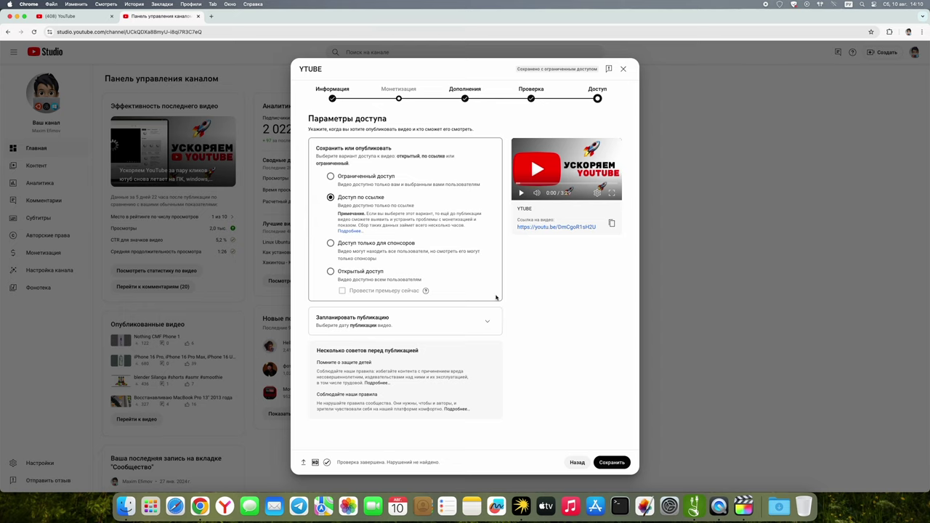
click(347, 271)
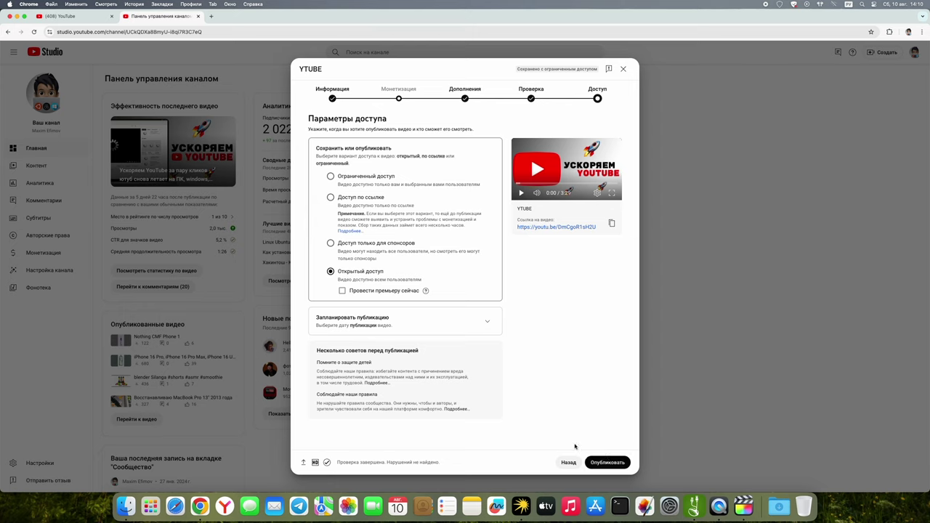
click(348, 178)
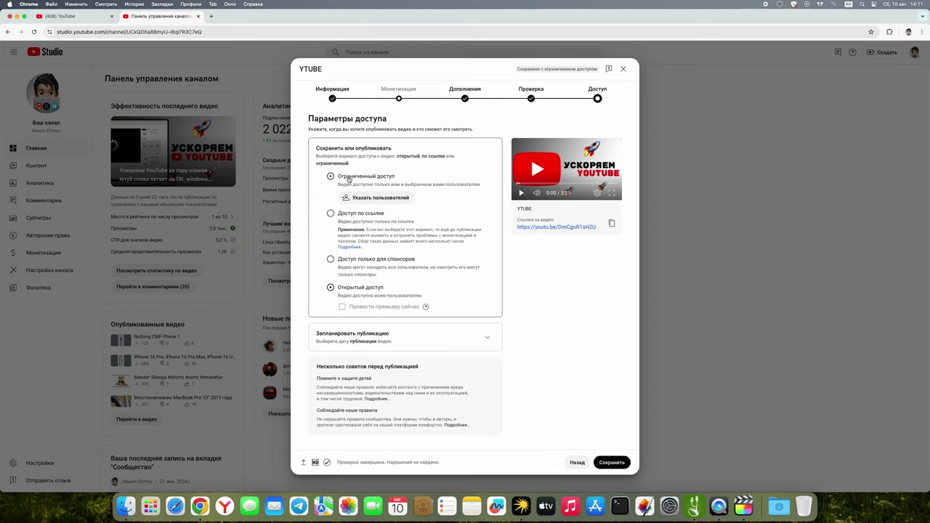
click(608, 461)
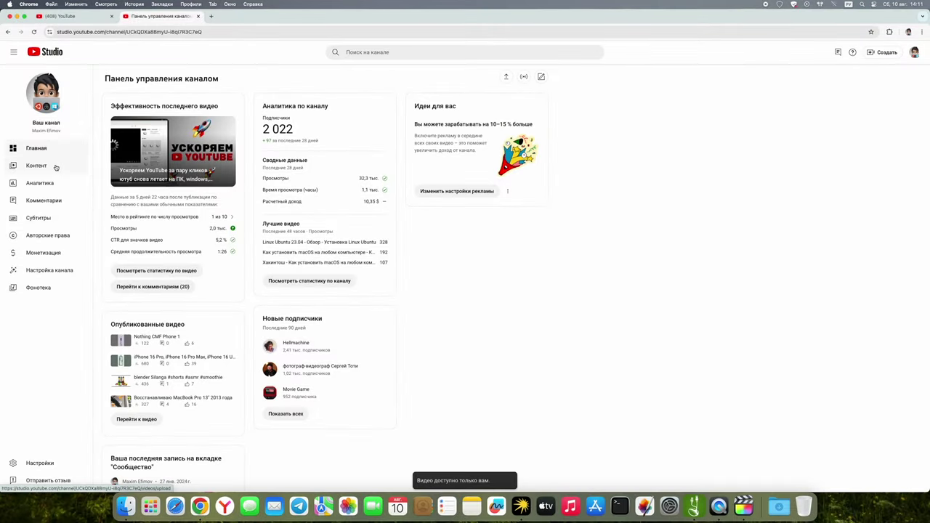
- Open the details of the YTUBE video from the channel's content list and activate its description for editing
click(52, 165)
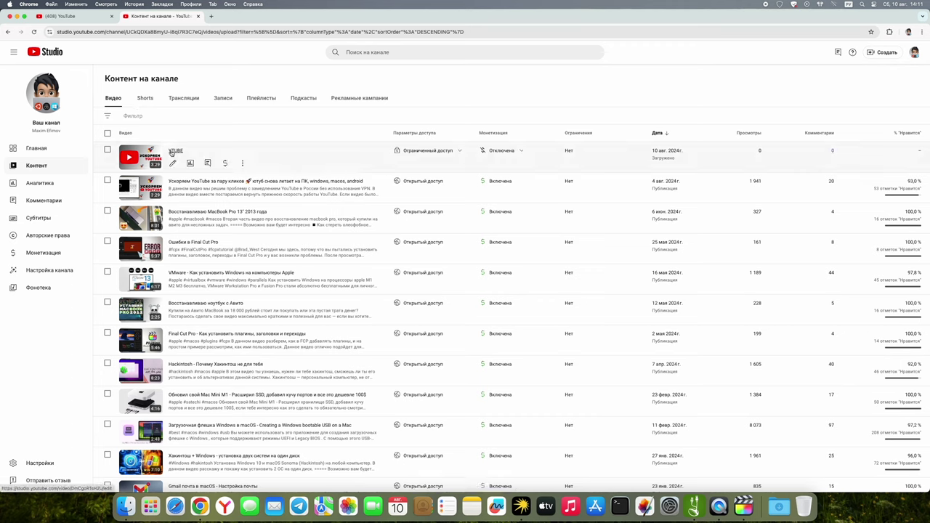
click(173, 165)
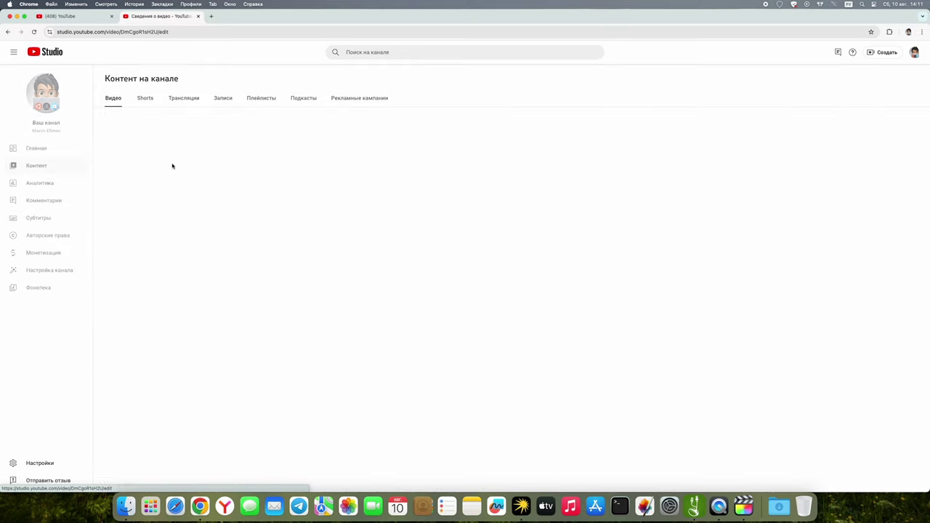
click(12, 76)
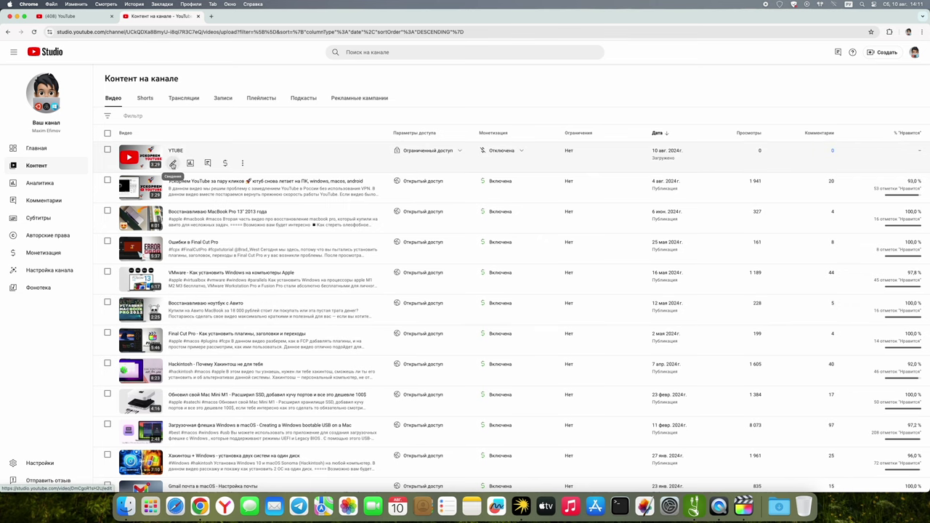
click(172, 164)
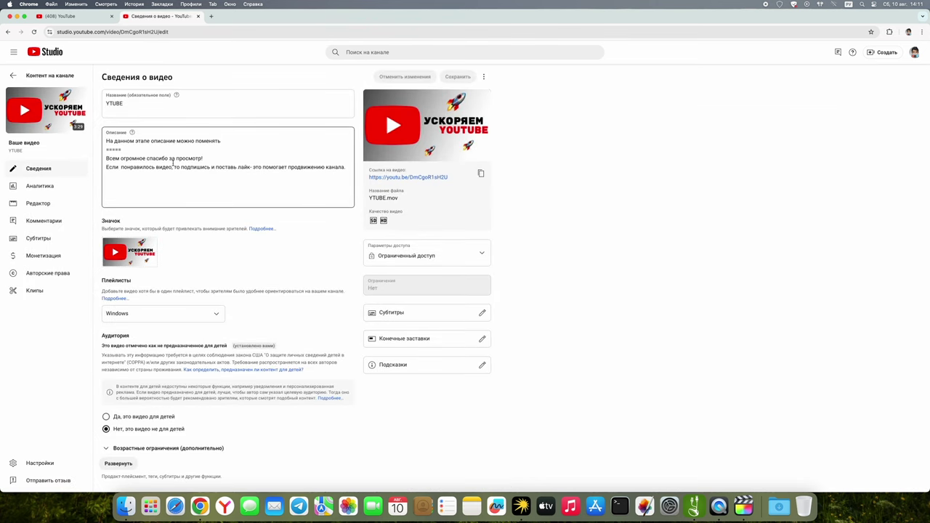
click(123, 148)
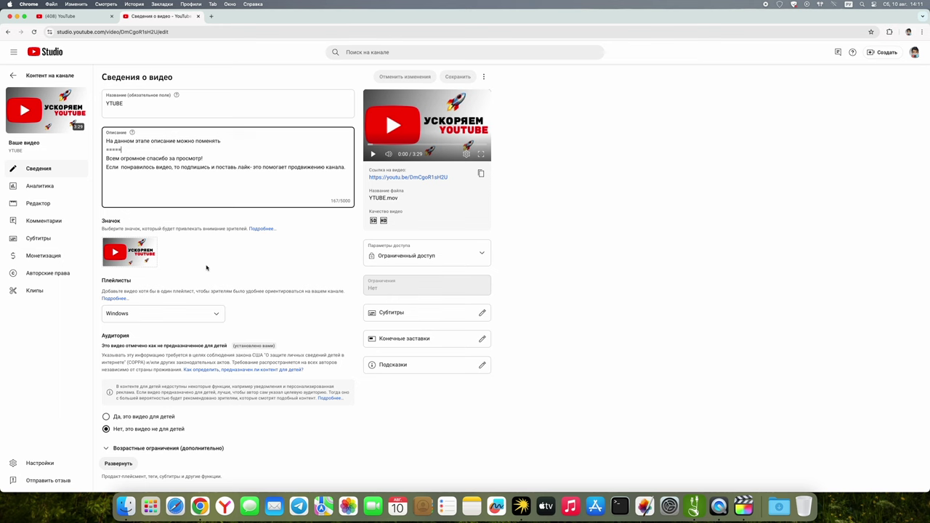
- Expand the additional video details and enter "новый тег" among the video's tags
click(118, 463)
scroll(154, 445, down, 10)
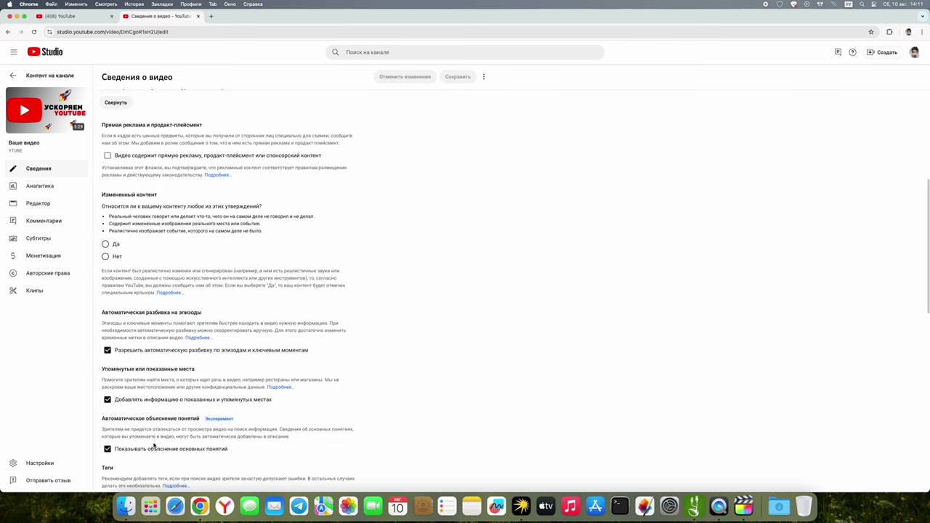
scroll(153, 445, down, 1)
click(281, 354)
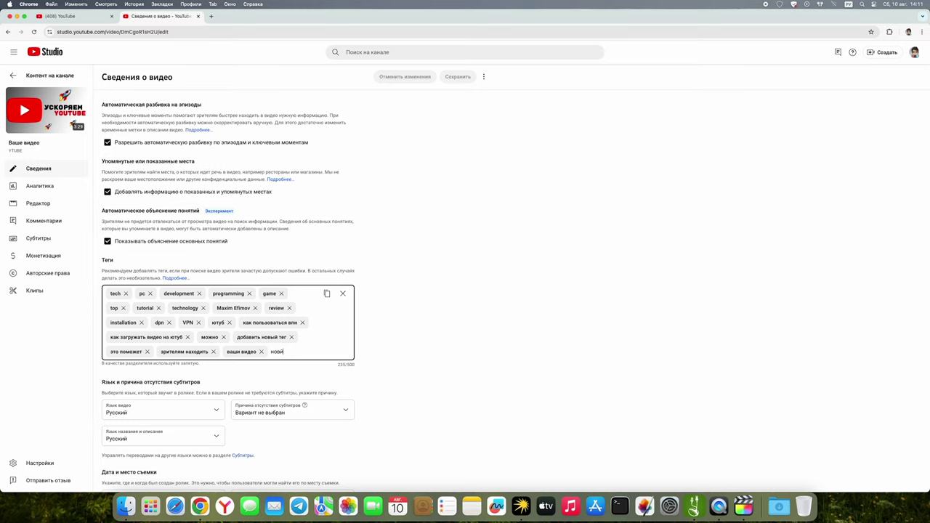
text(новый тег)
key(Return)
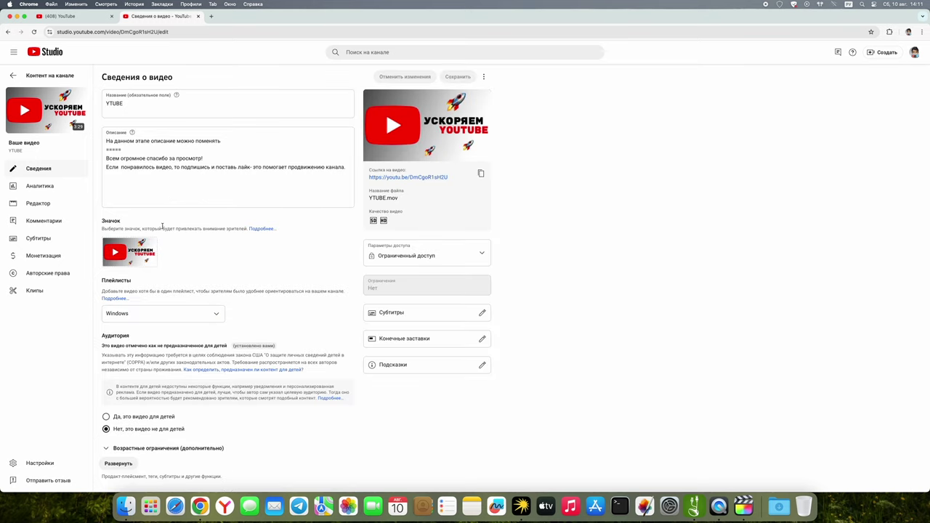
- Replace the video's thumbnail with Ytube2.jpg from the VIDEO folder and save the changes
click(148, 247)
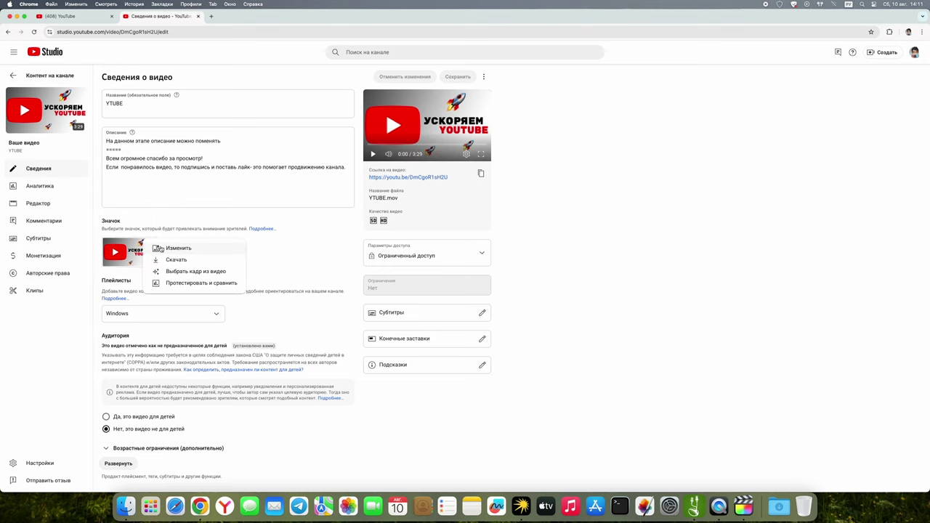
click(175, 249)
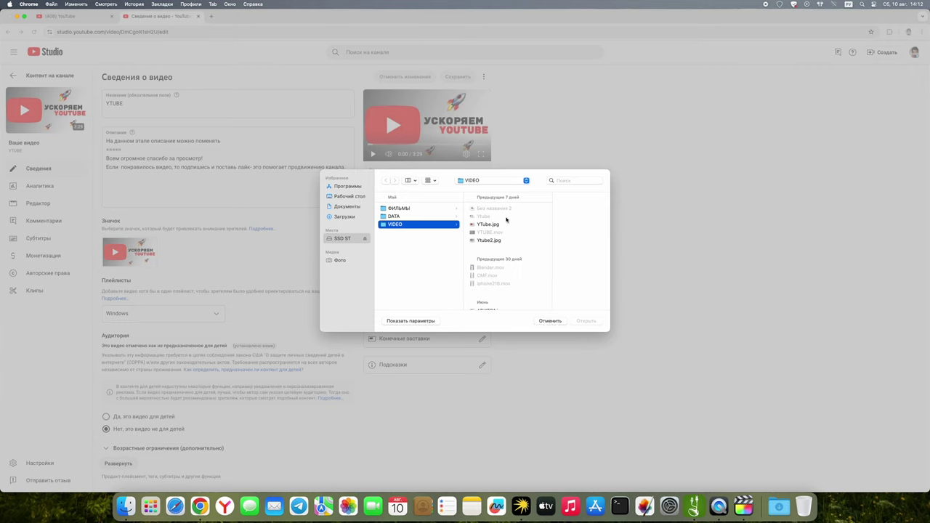
click(489, 240)
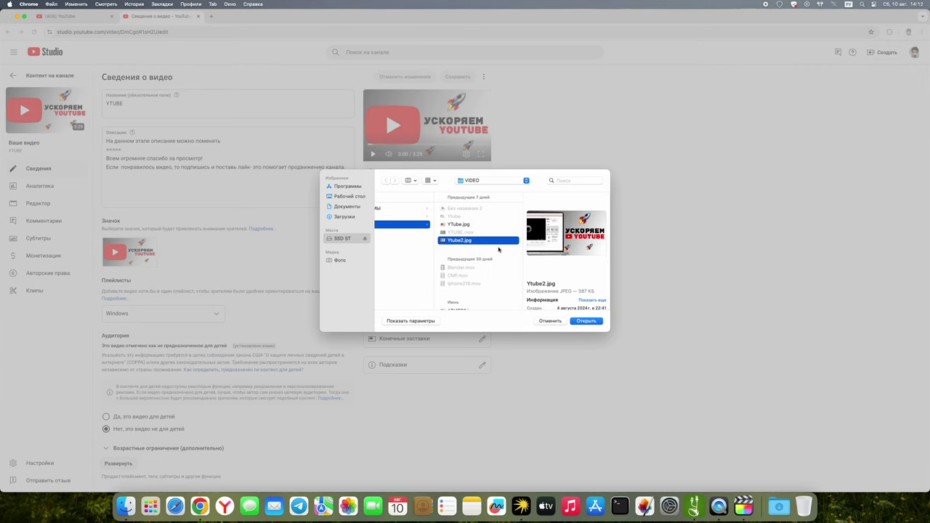
click(585, 321)
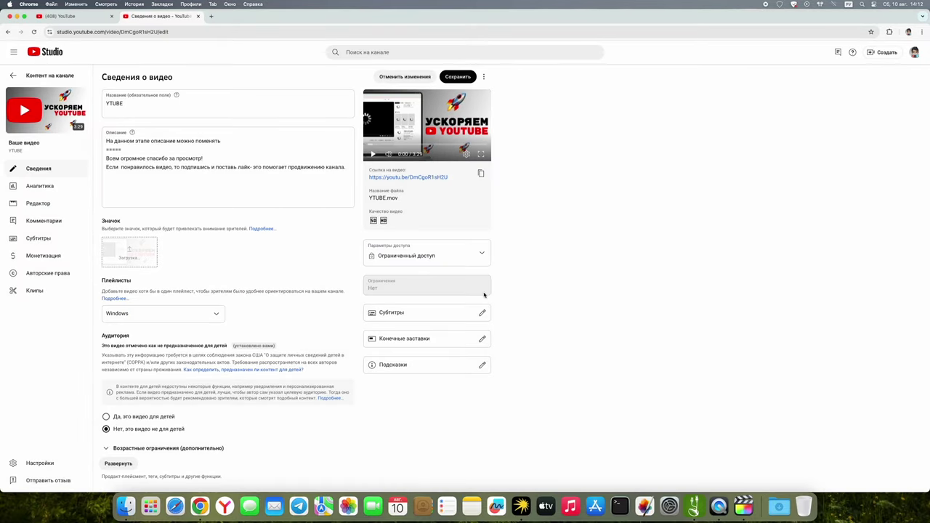
click(459, 77)
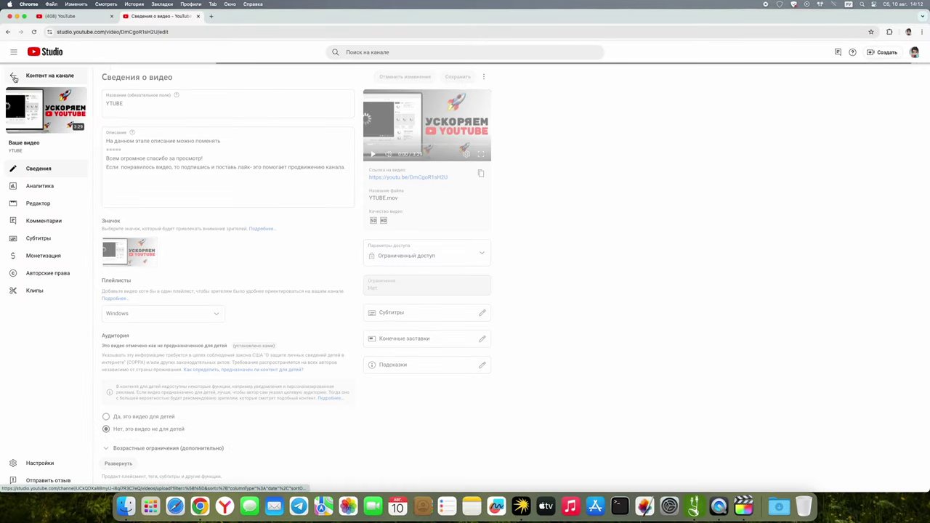
- Return to the channel's content list and permanently delete the YTUBE video, acknowledging that it cannot be restored
click(13, 78)
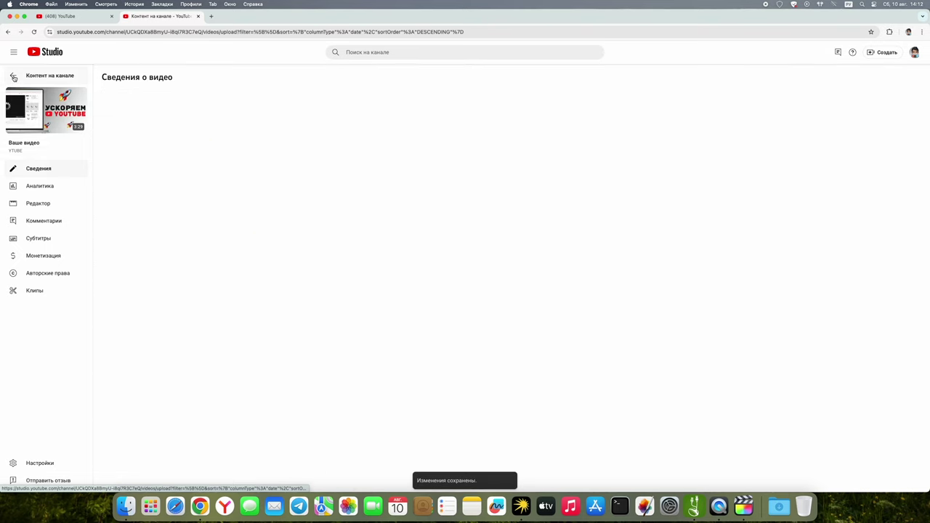
click(241, 163)
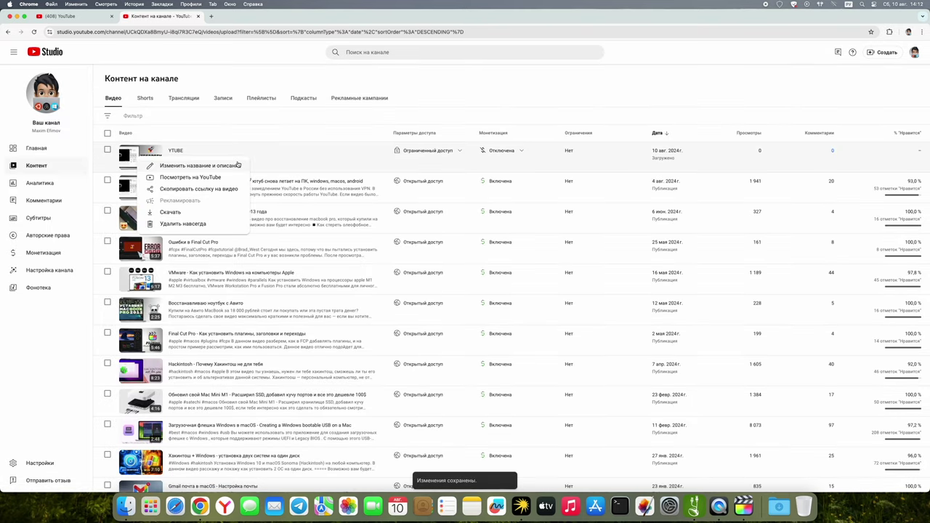
click(183, 222)
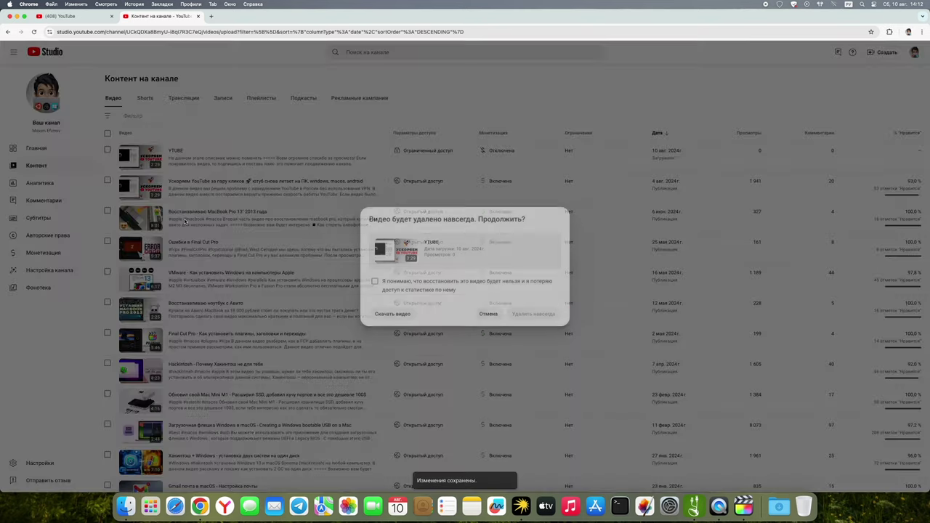
click(413, 285)
click(521, 314)
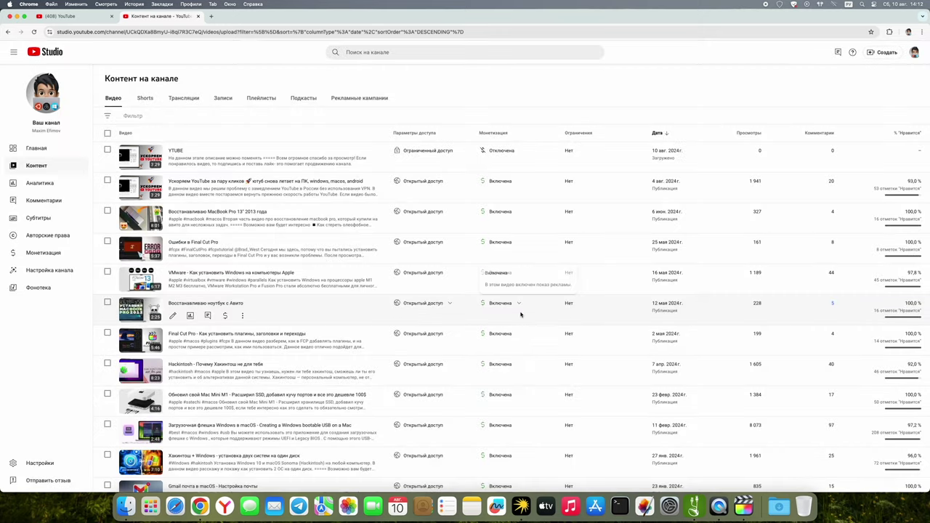